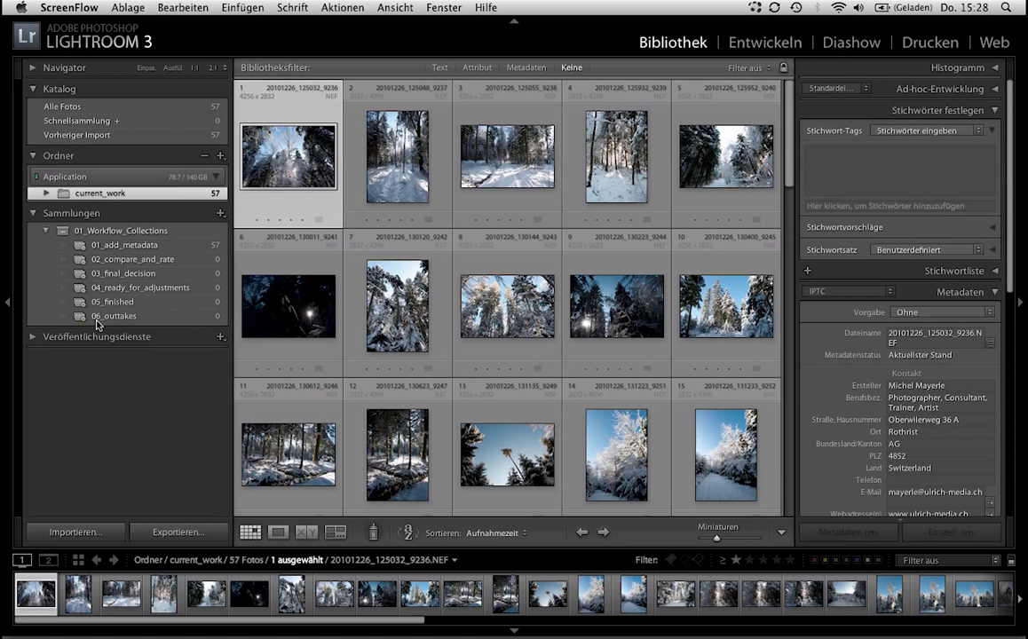
# Expand and collapse the current_work folder and scroll through the photo grid.
pyautogui.click(45, 193)
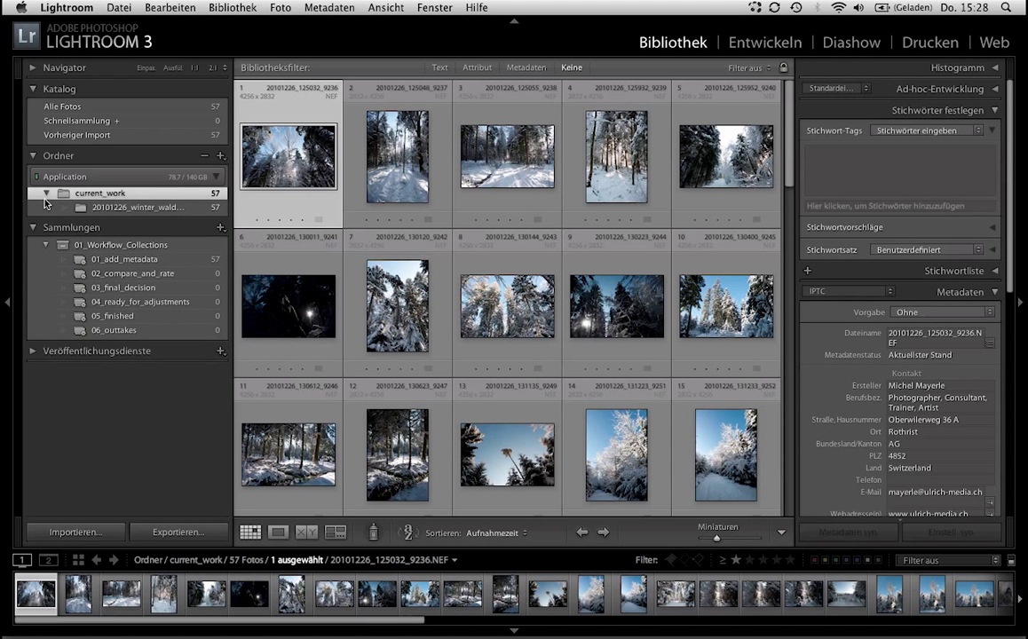
pyautogui.click(44, 194)
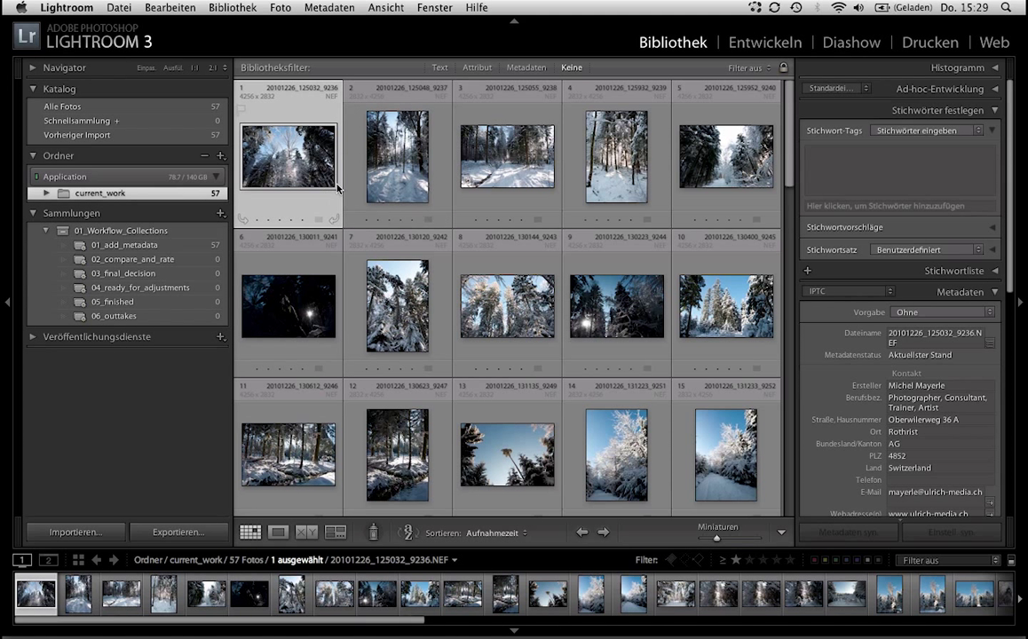
pyautogui.scroll(-2, 888, 231)
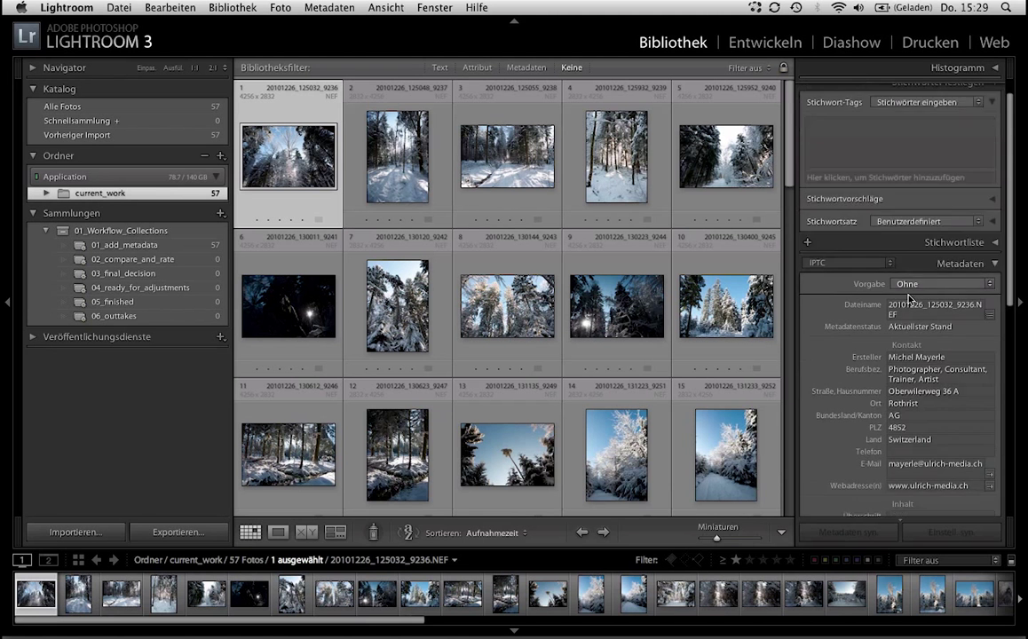
pyautogui.scroll(-10, 909, 300)
pyautogui.scroll(1, 908, 300)
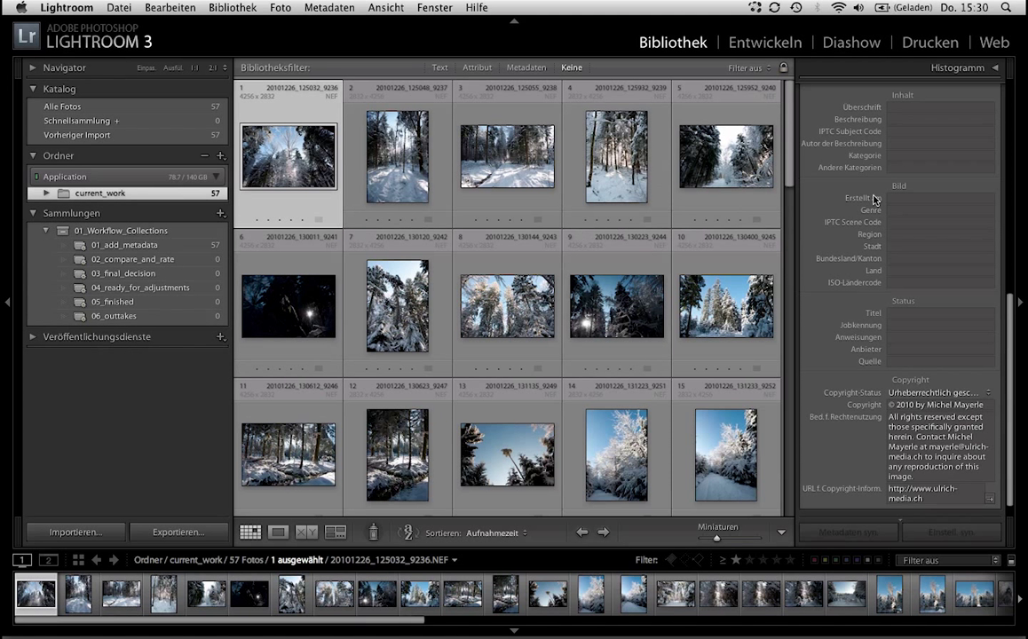
pyautogui.scroll(5, 910, 202)
pyautogui.scroll(5, 911, 202)
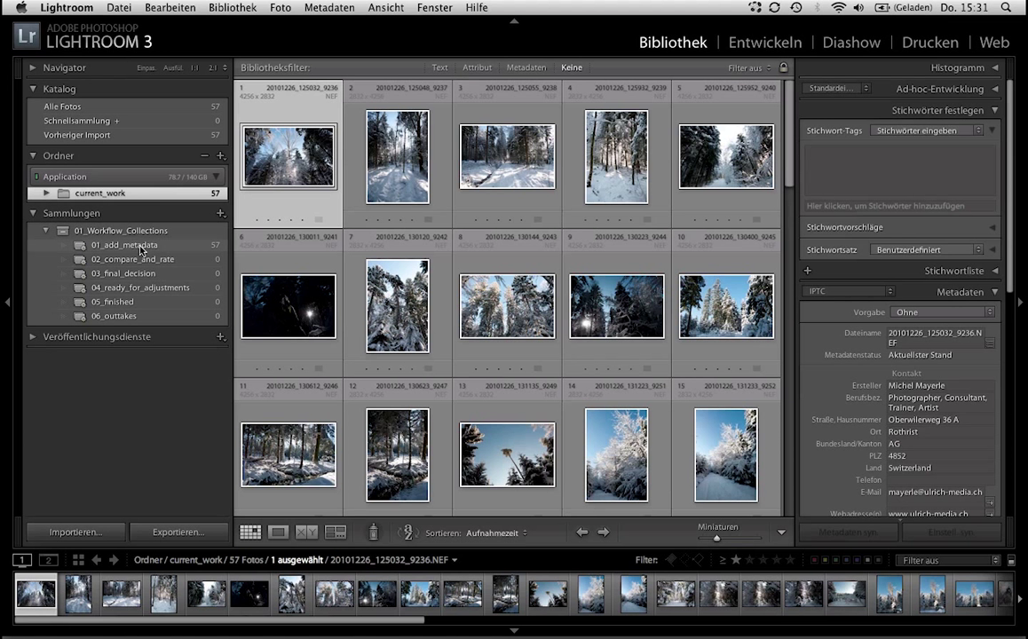
pyautogui.moveTo(335, 186)
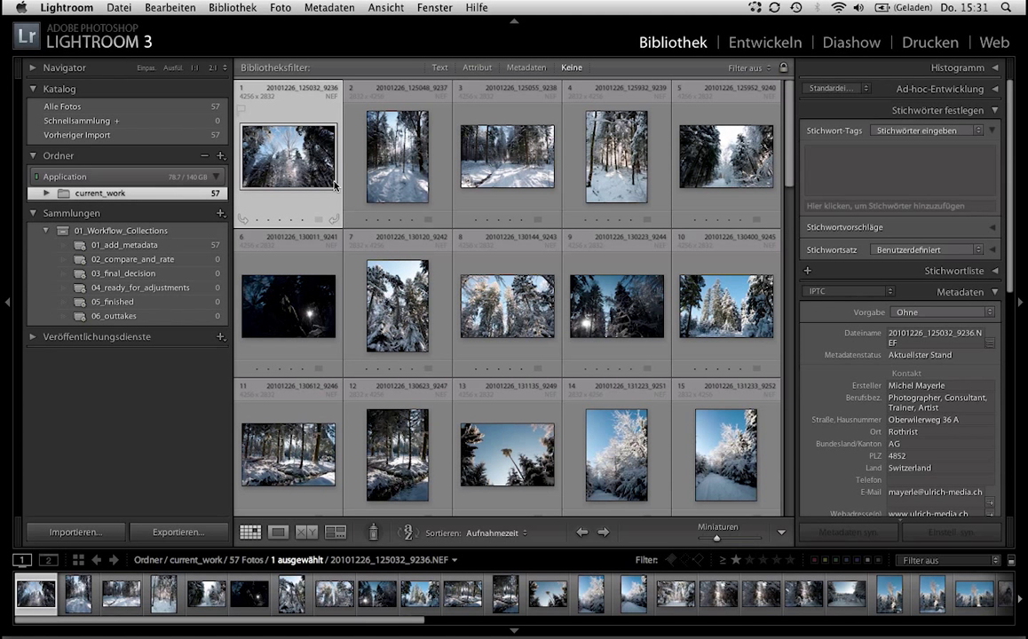
# Tag all 57 photos with the keywords Winter, Schnee, Bäume, Äste and draussen.
pyautogui.press('super+a')
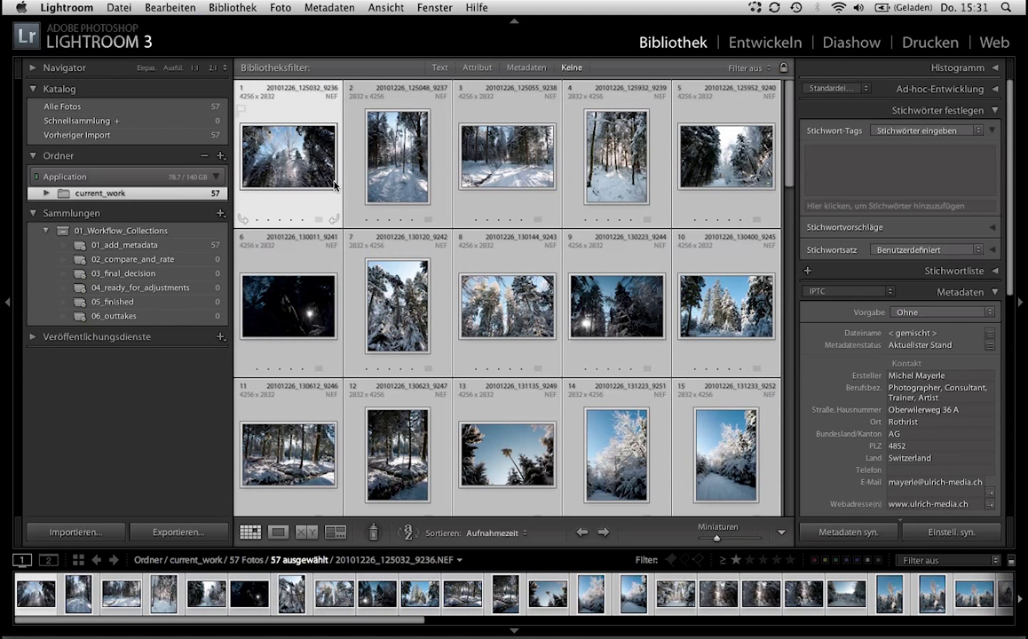
pyautogui.press('super+k')
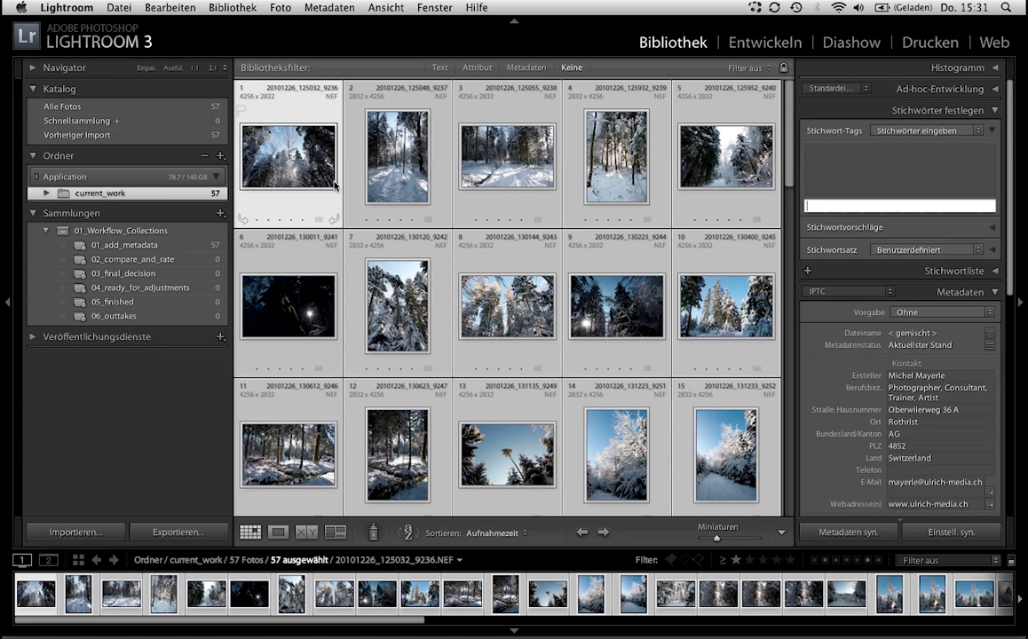
pyautogui.write('Winter')
pyautogui.write(', Schnee')
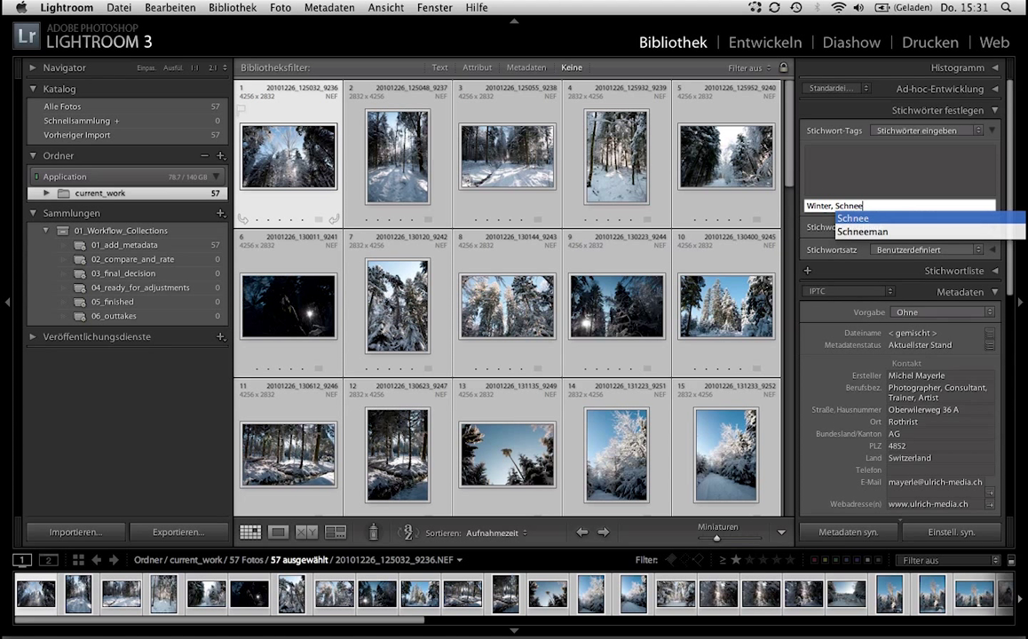
pyautogui.write(', Bäume')
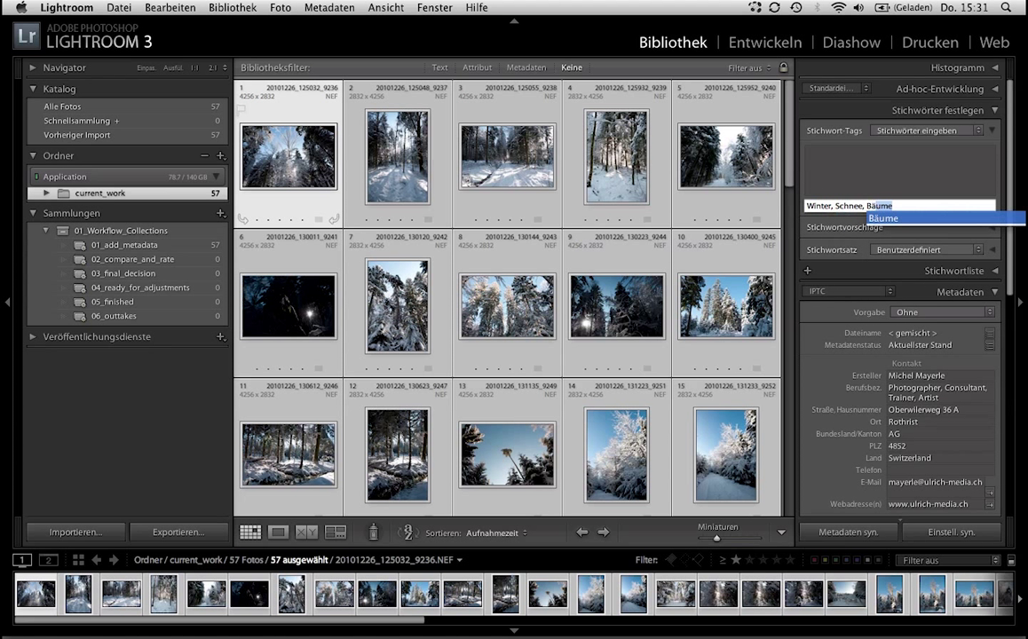
pyautogui.write(', ')
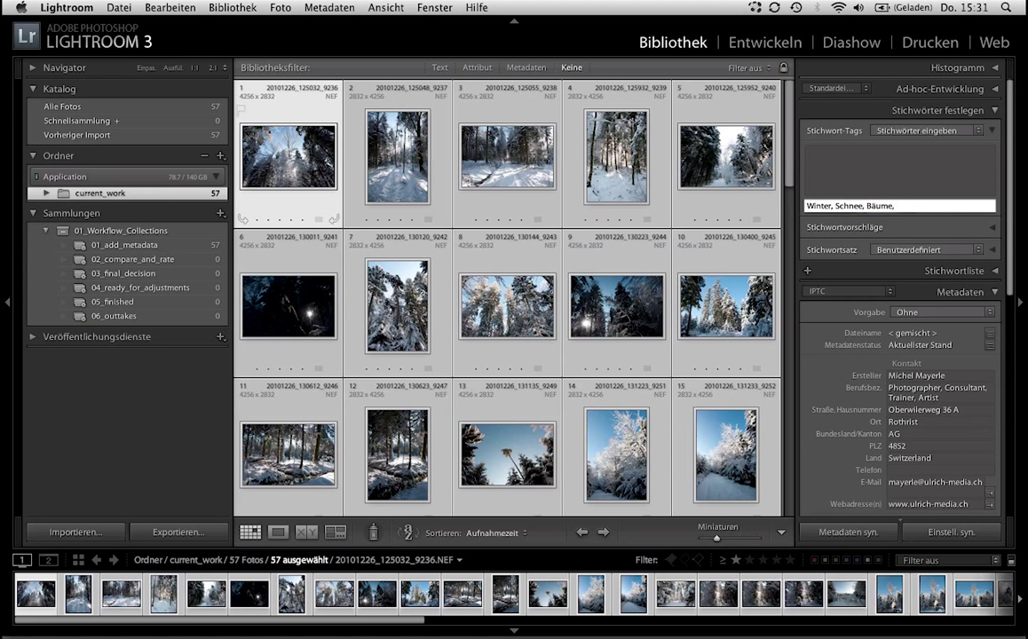
pyautogui.write('Äste, ')
pyautogui.write('dra')
pyautogui.press('Return')
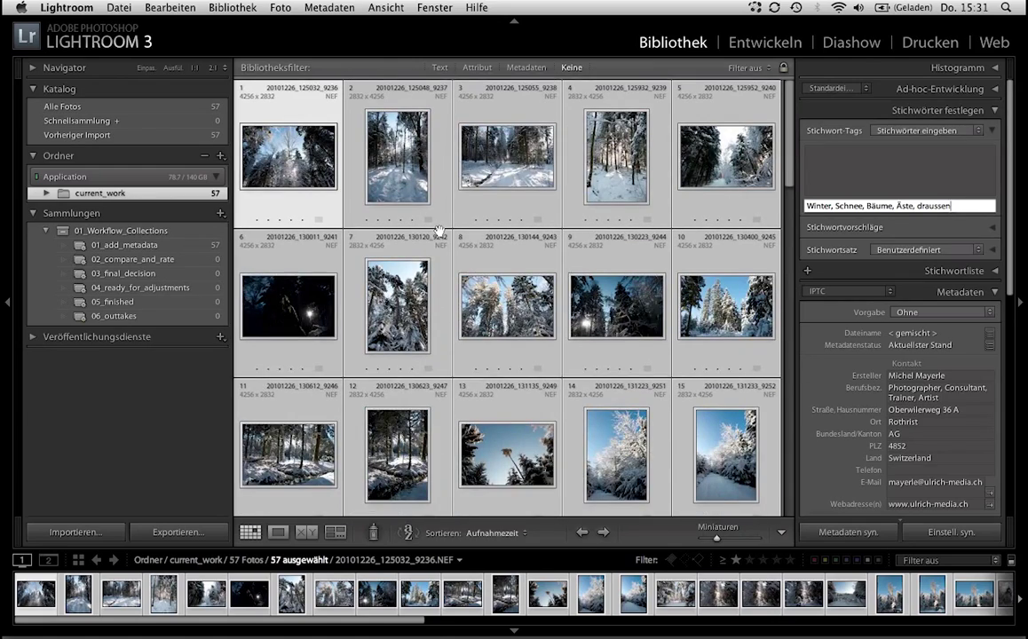
pyautogui.press('Return')
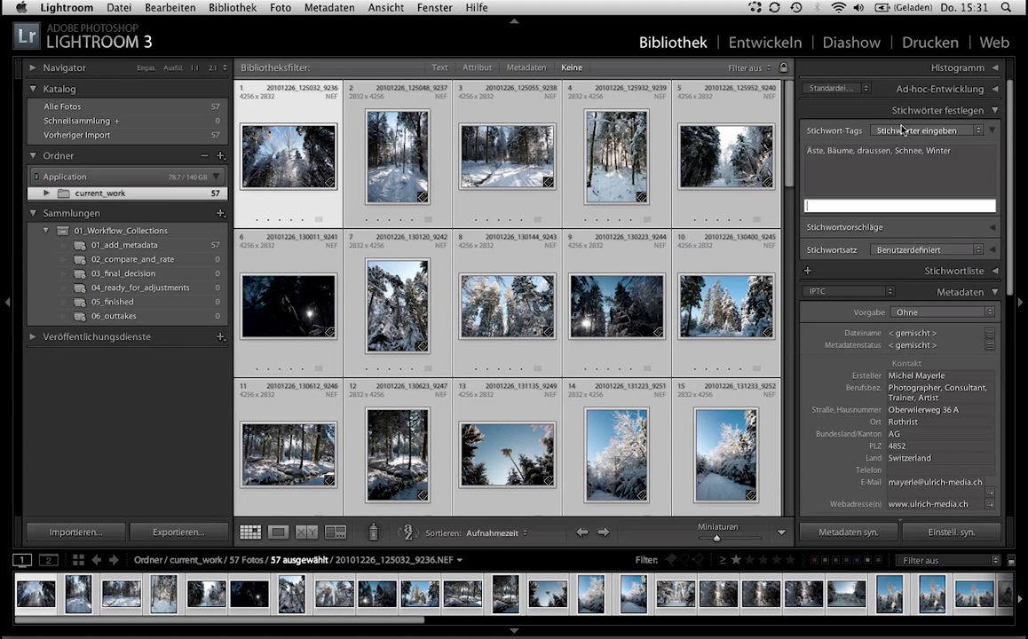
# Switch the keyword list to Wird exportiert, then back to the entered keywords.
pyautogui.click(937, 131)
pyautogui.click(905, 156)
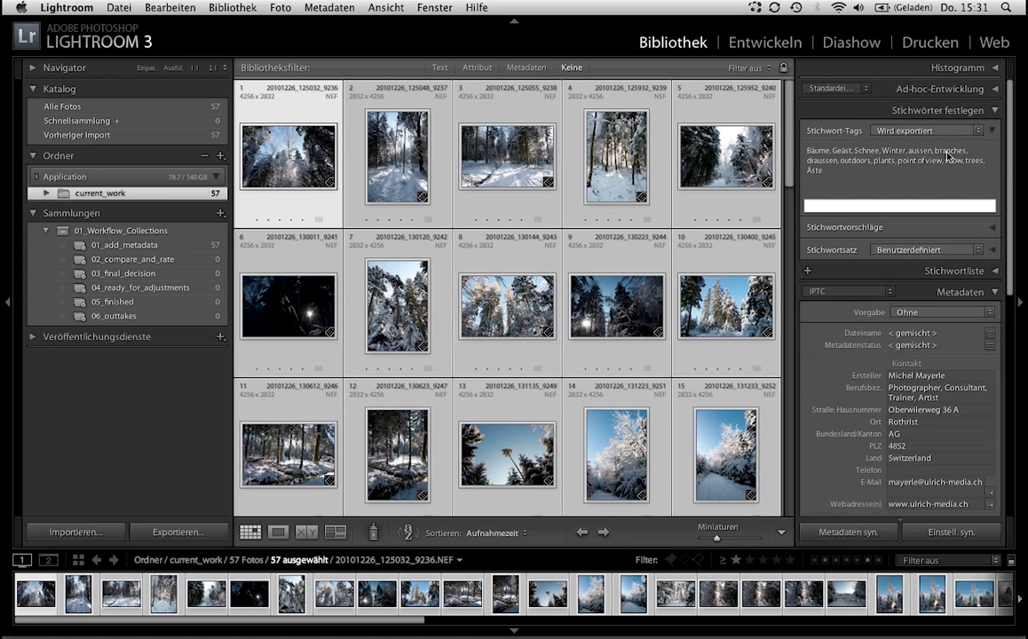
pyautogui.click(905, 127)
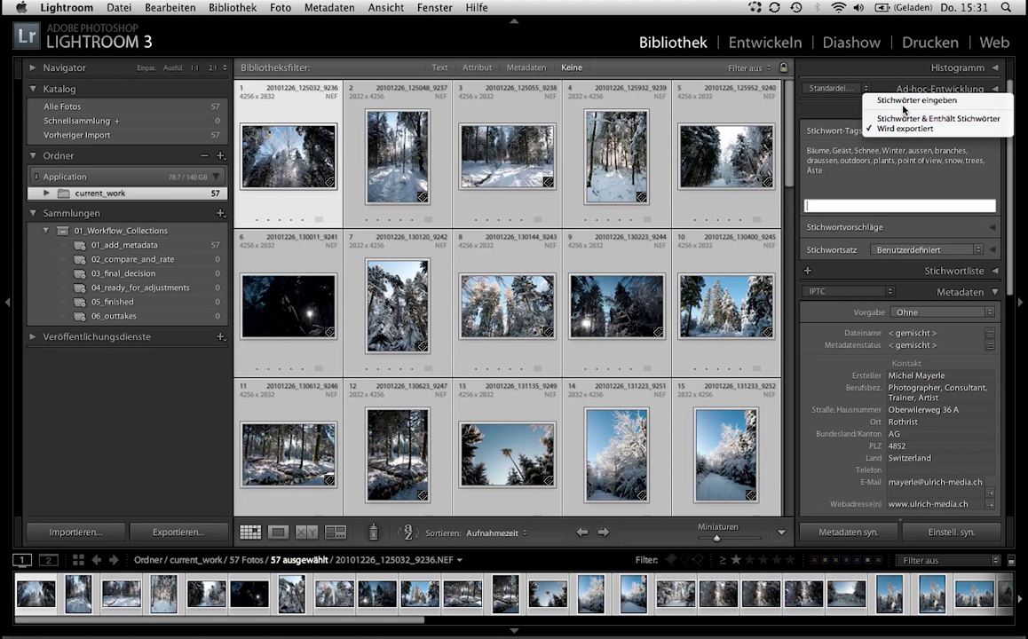
pyautogui.click(904, 103)
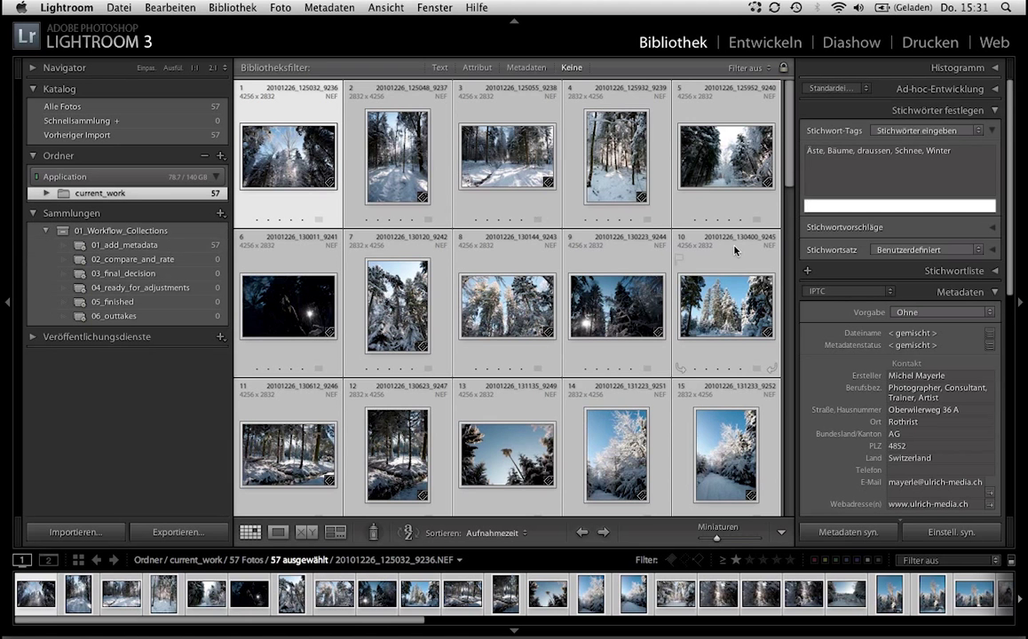
# Fill in country Schweiz, canton Aargau and city Rothrist for all 57 photos, then deselect them.
pyautogui.click(933, 264)
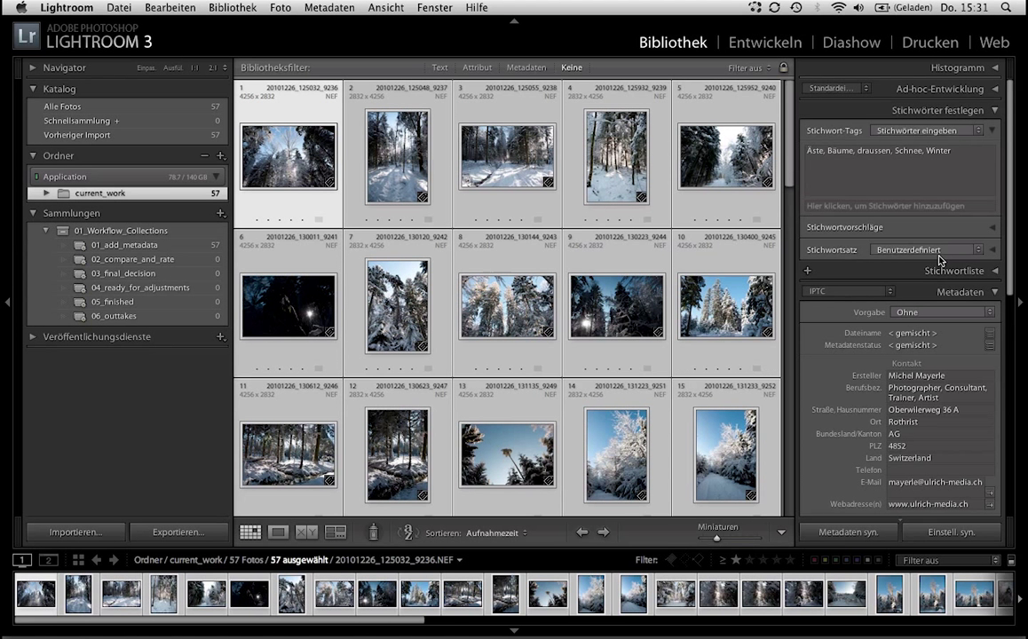
pyautogui.scroll(-10, 937, 265)
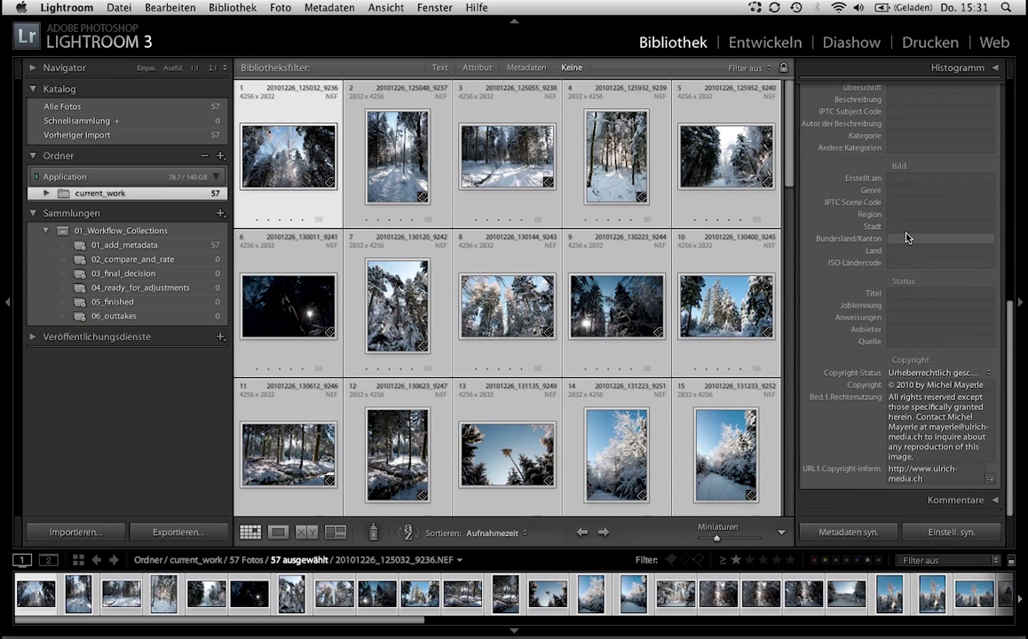
pyautogui.click(913, 252)
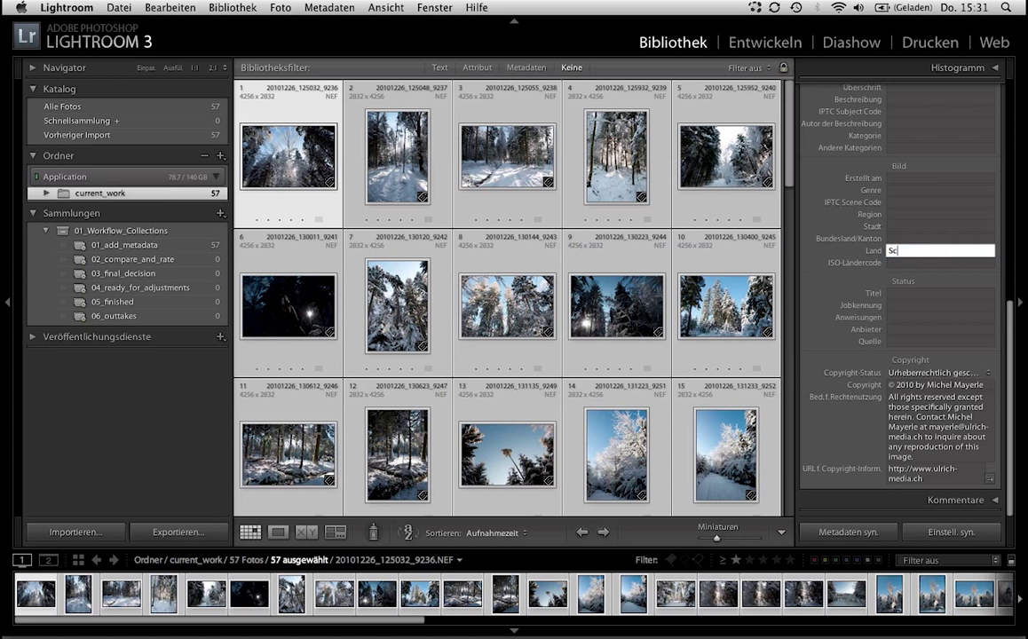
pyautogui.write('Schweiz')
pyautogui.hotkey('shift', 'Tab')
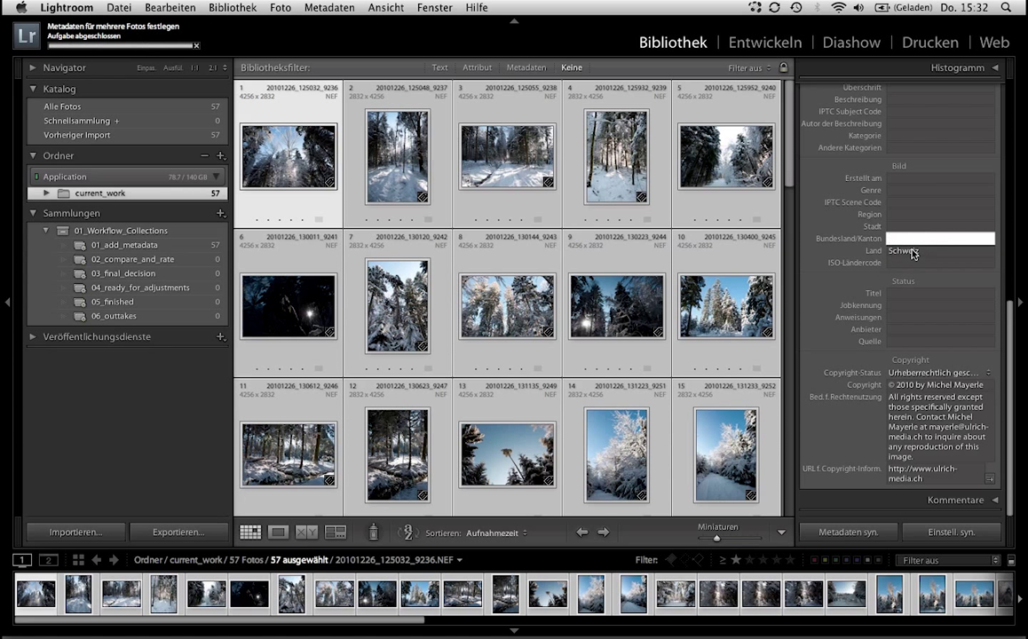
pyautogui.write('Aargau')
pyautogui.hotkey('shift', 'Tab')
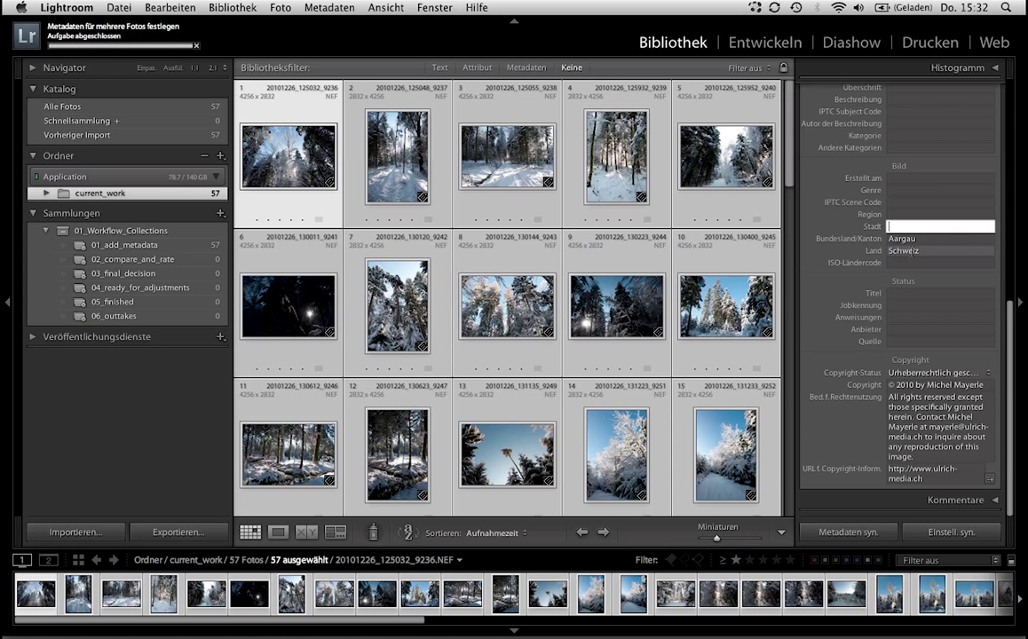
pyautogui.write('Rothrist')
pyautogui.press('Return')
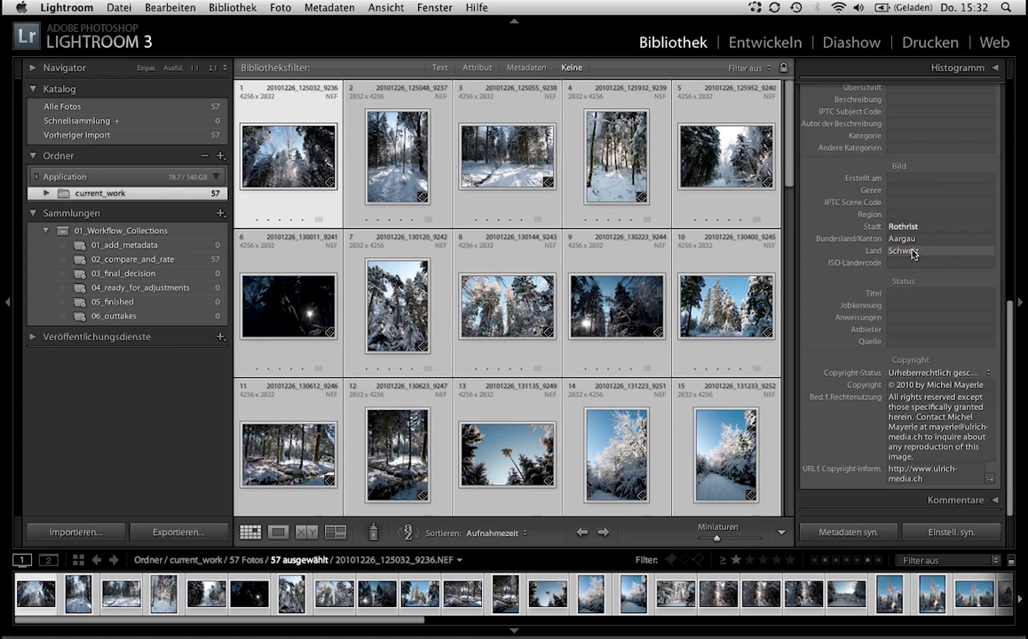
pyautogui.press('super+d')
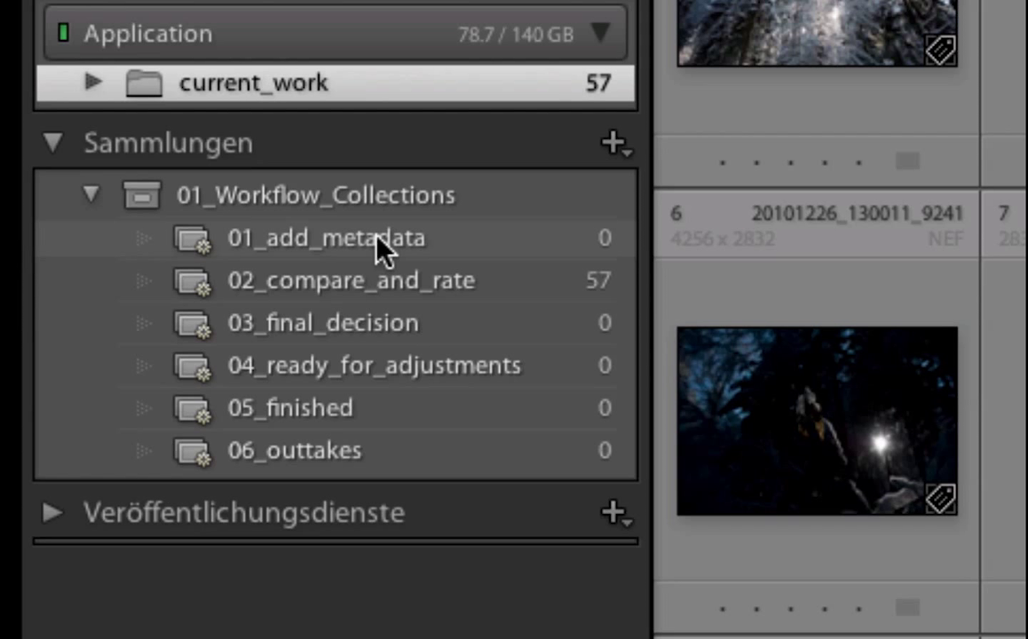
pyautogui.press('super+a')
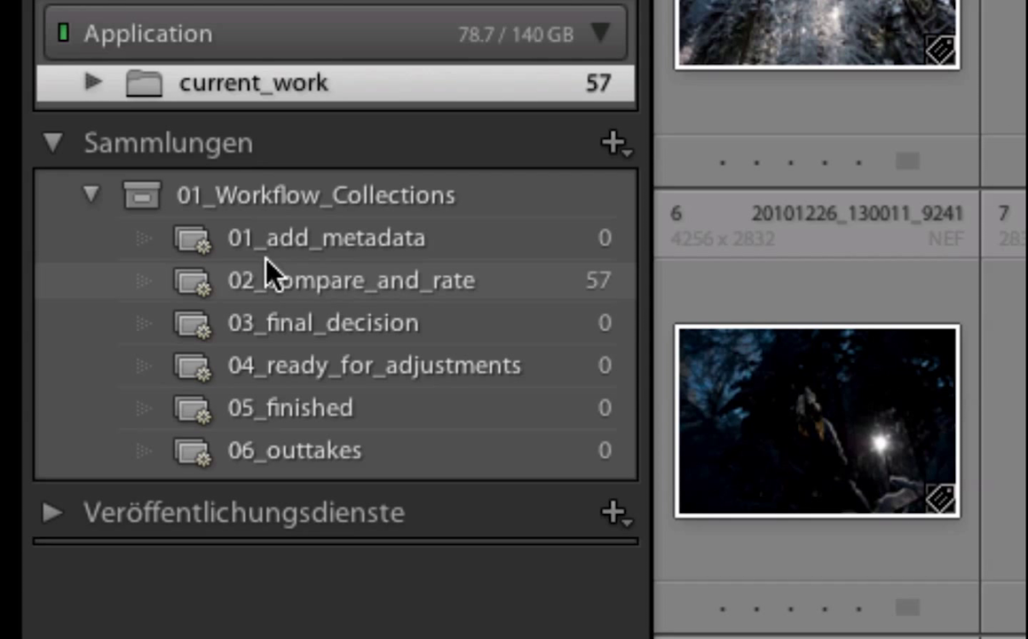
pyautogui.press('super+d')
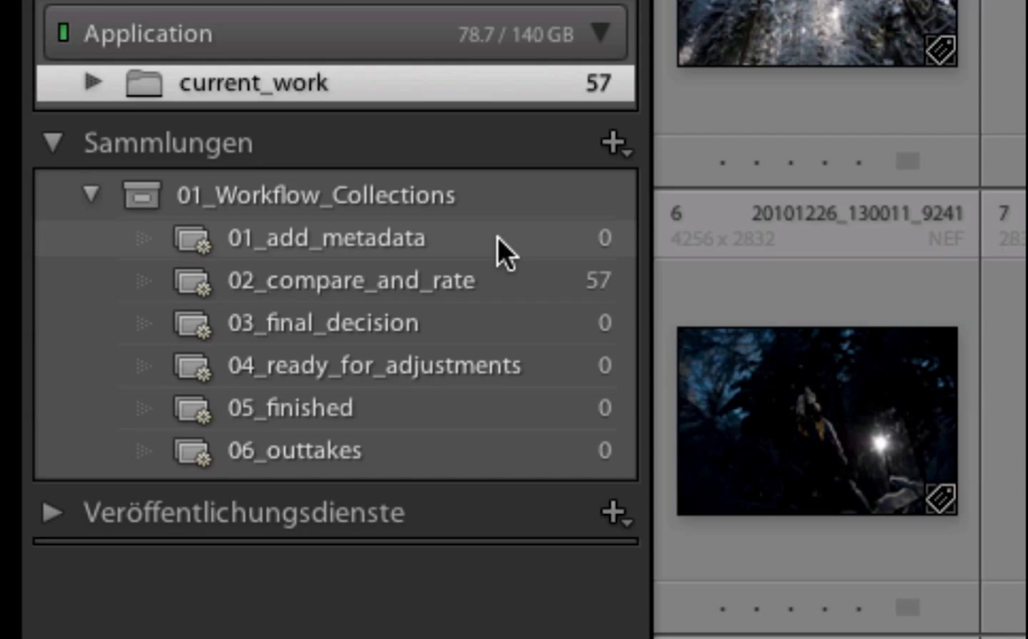
pyautogui.press('super+a')
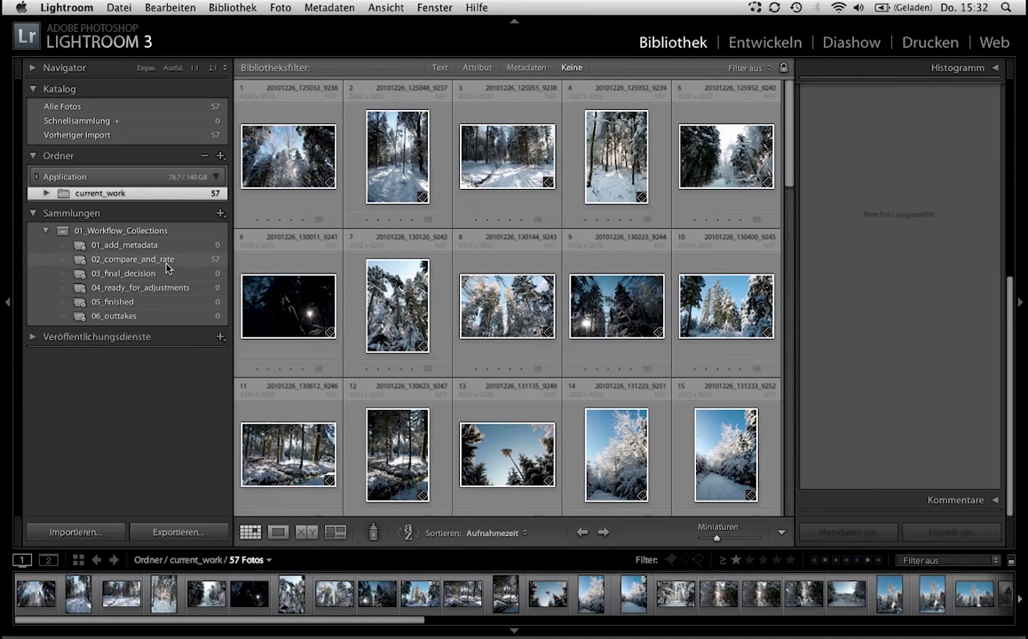
# Flag the first photo, 20101226_125032_9236.NEF, as rejected in Loupe view, then return to Grid.
pyautogui.doubleClick(253, 128)
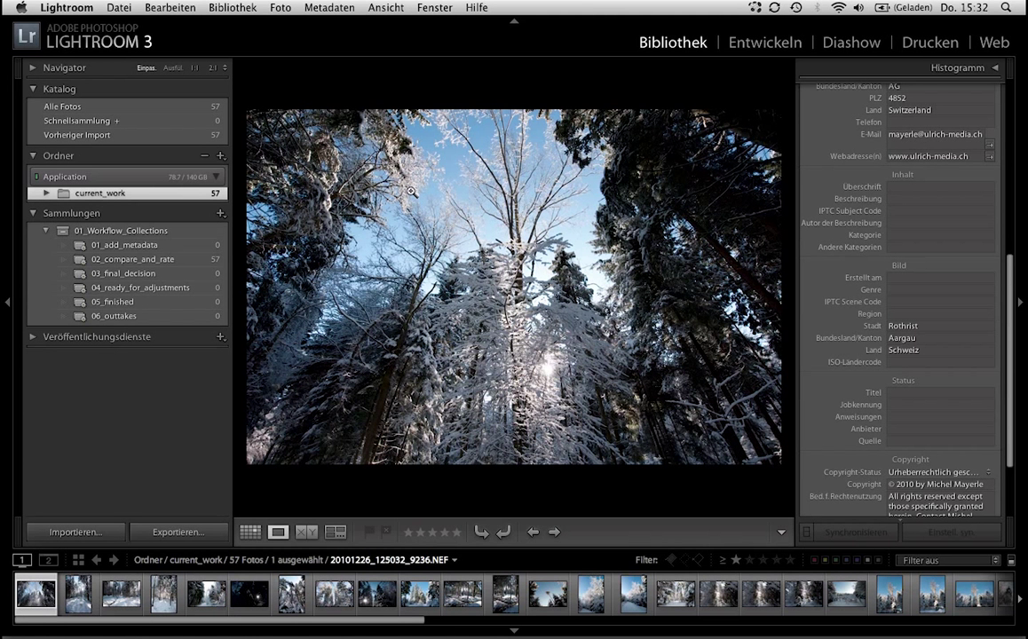
pyautogui.press('x')
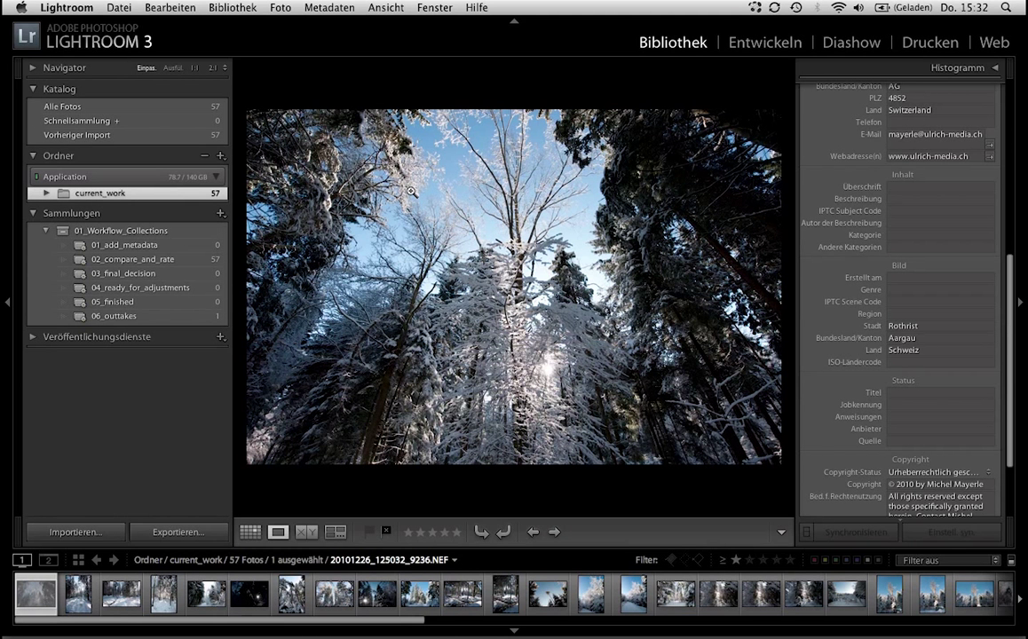
pyautogui.press('g')
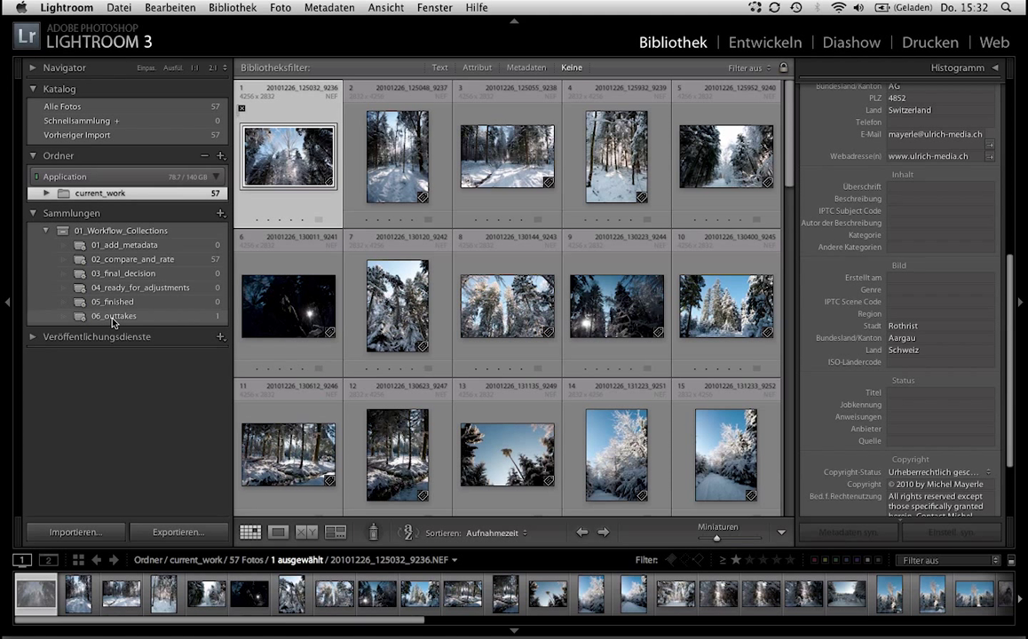
# Try deleting the rejected photo from 06_outtakes and All Photographs, then view 02_compare_and_rate.
pyautogui.click(113, 317)
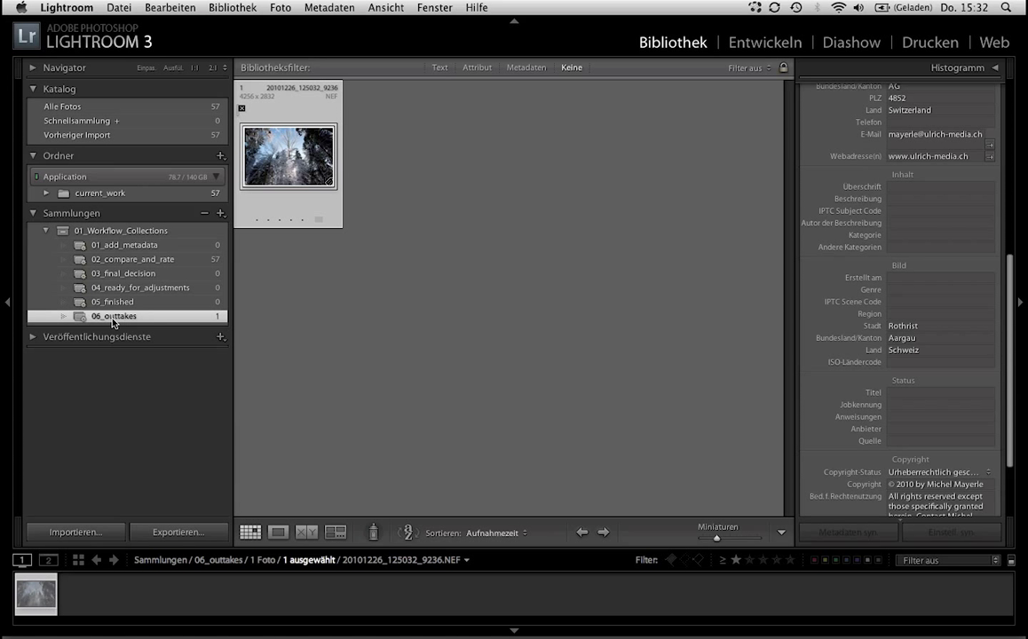
pyautogui.press('super+BackSpace')
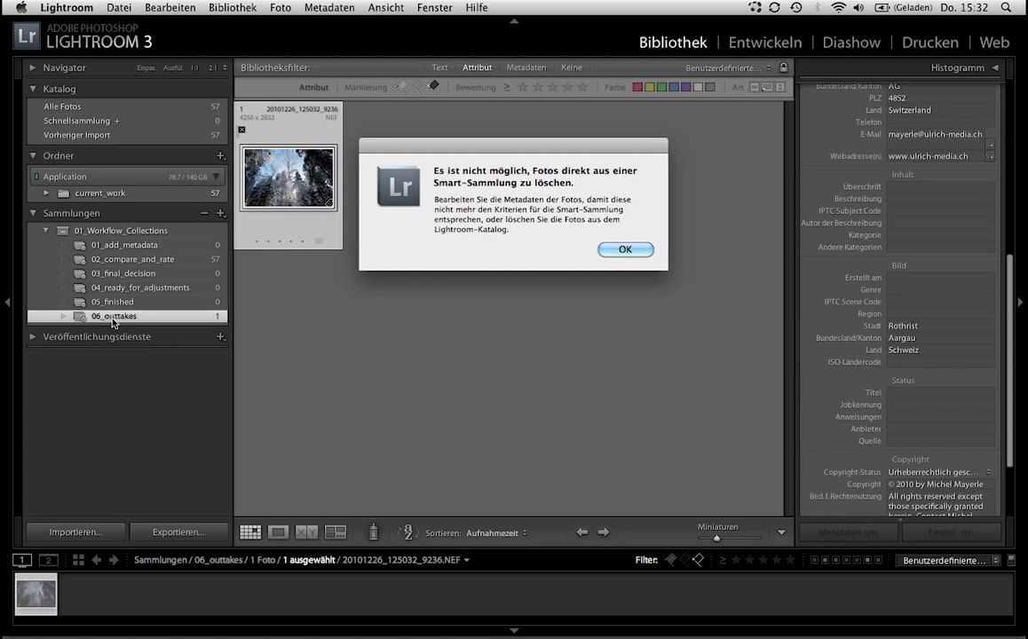
pyautogui.press('Return')
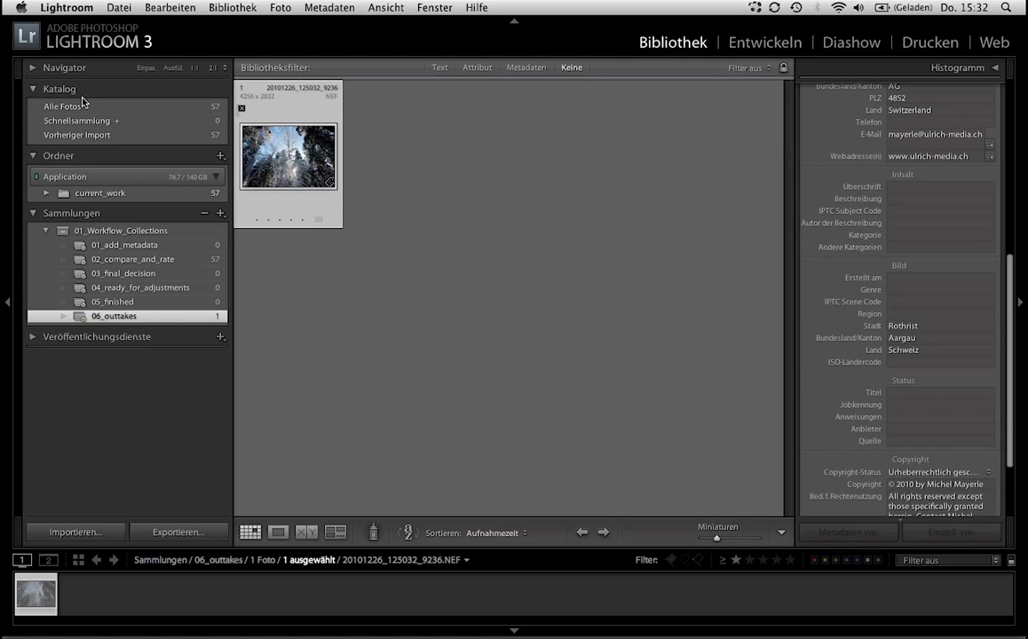
pyautogui.click(107, 108)
pyautogui.press('super+BackSpace')
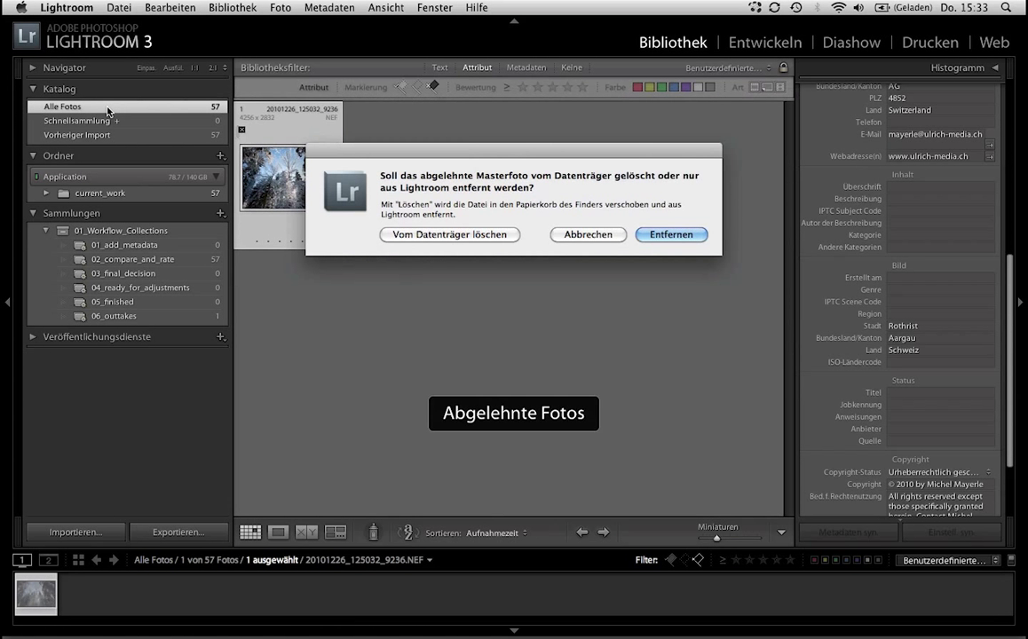
pyautogui.click(450, 235)
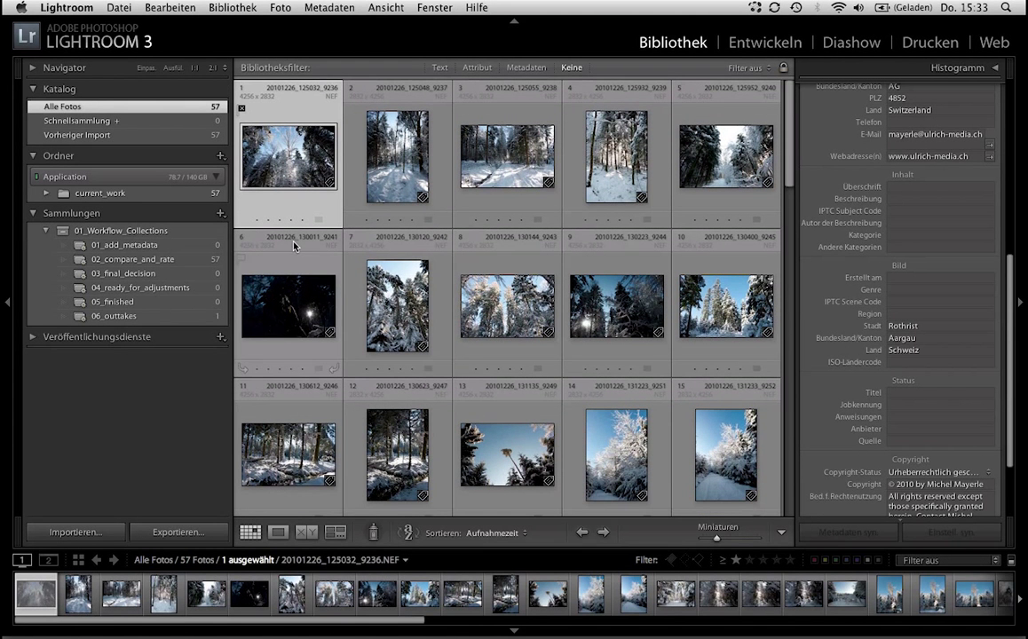
pyautogui.click(163, 260)
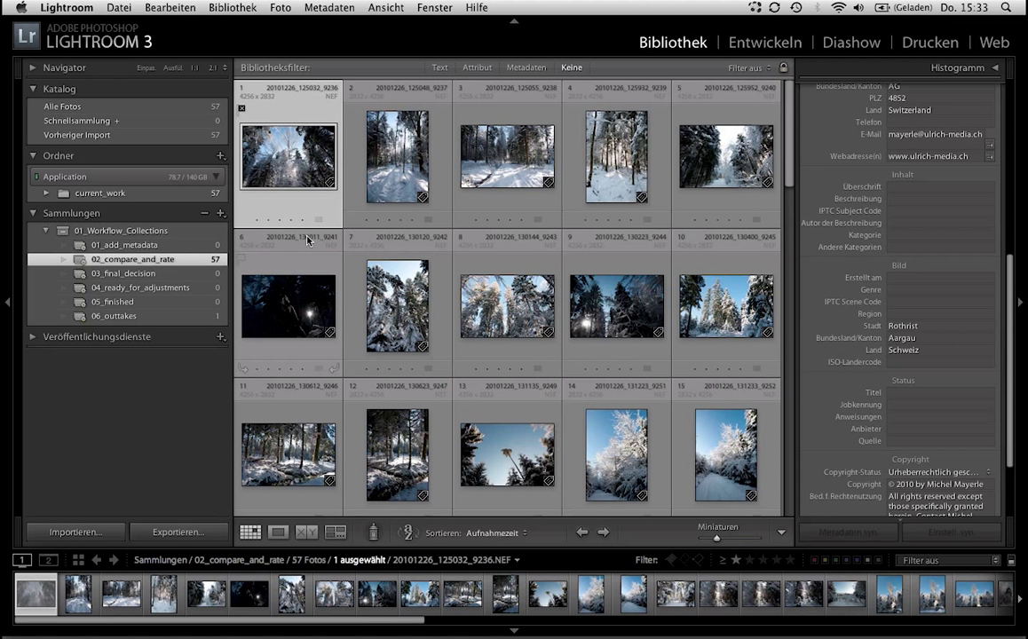
# Give photos 28–35 in 02_compare_and_rate a one-star rating.
pyautogui.scroll(-5, 533, 322)
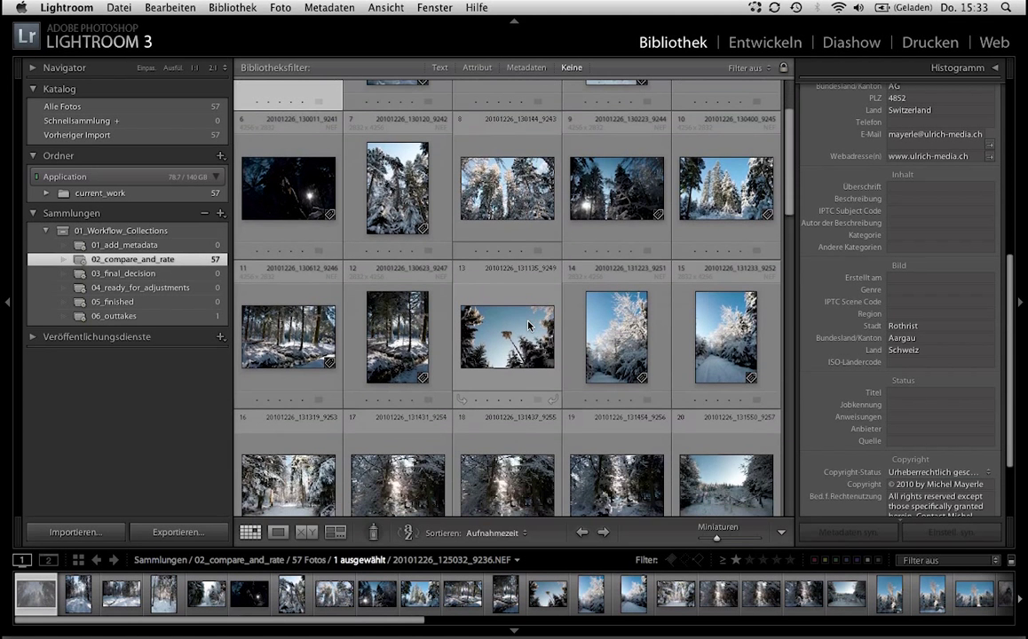
pyautogui.scroll(-3, 444, 348)
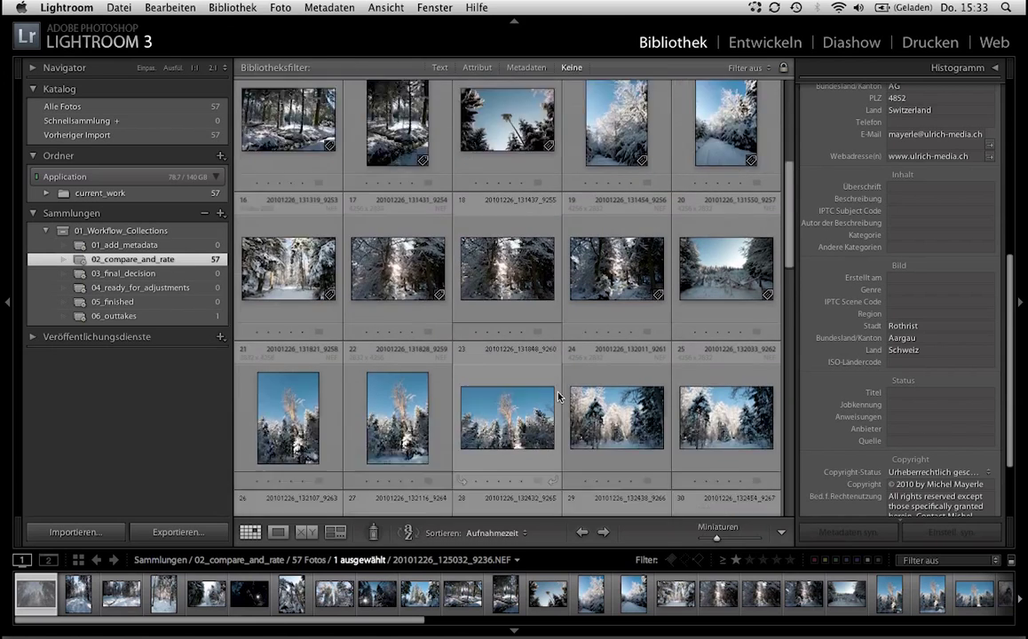
pyautogui.scroll(-2, 504, 354)
pyautogui.scroll(-2, 532, 378)
pyautogui.scroll(-1, 547, 394)
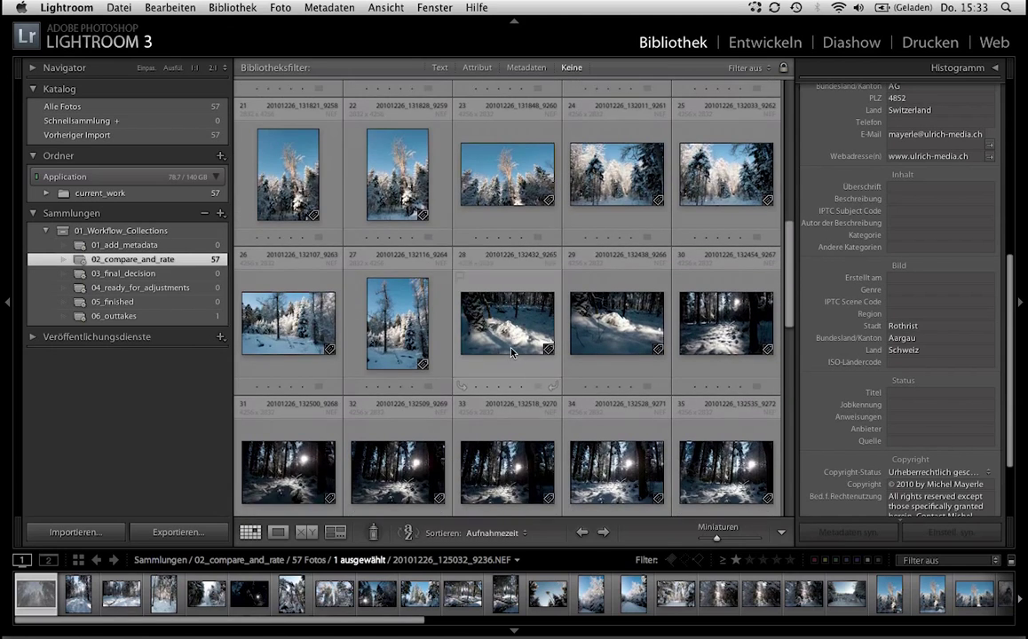
pyautogui.click(531, 346)
pyautogui.scroll(-3, 530, 351)
pyautogui.scroll(-1, 531, 351)
pyautogui.keyDown('shift'); pyautogui.click(300, 420); pyautogui.keyUp('shift')
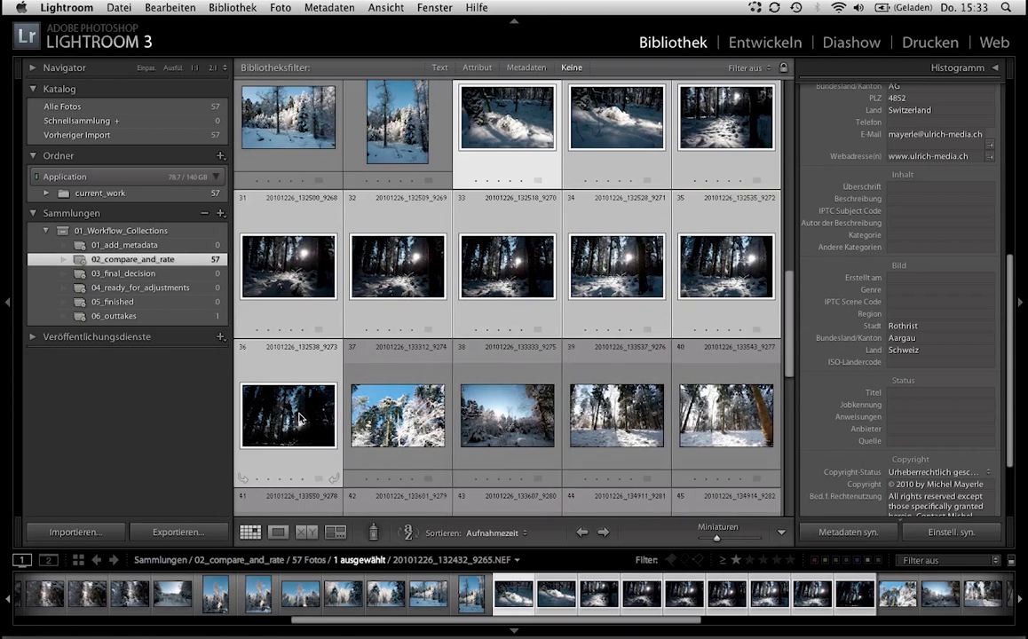
pyautogui.keyDown('super'); pyautogui.click(300, 420); pyautogui.keyUp('super')
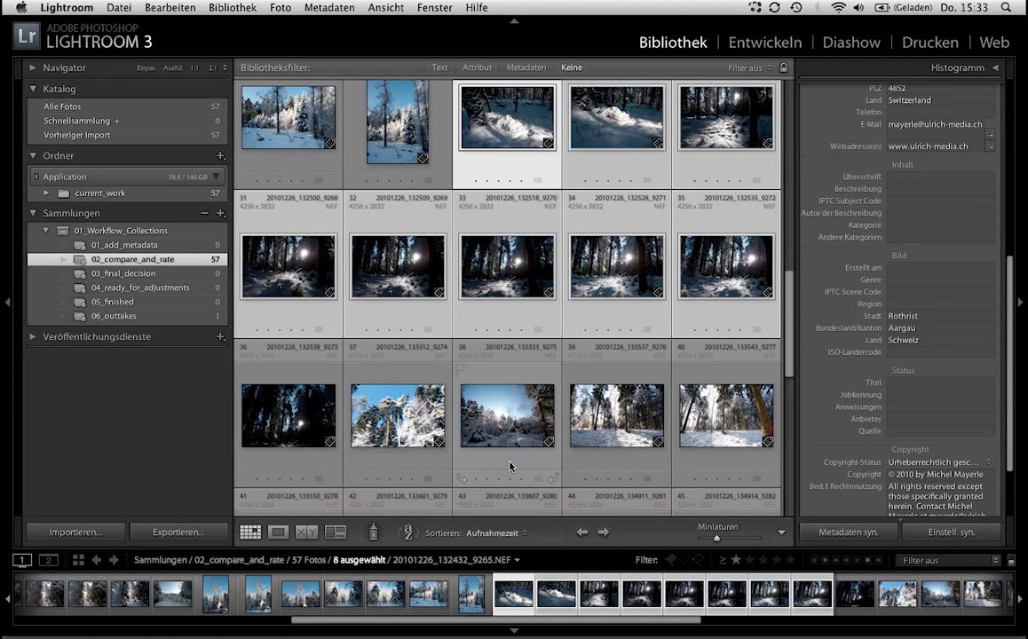
pyautogui.press('1')
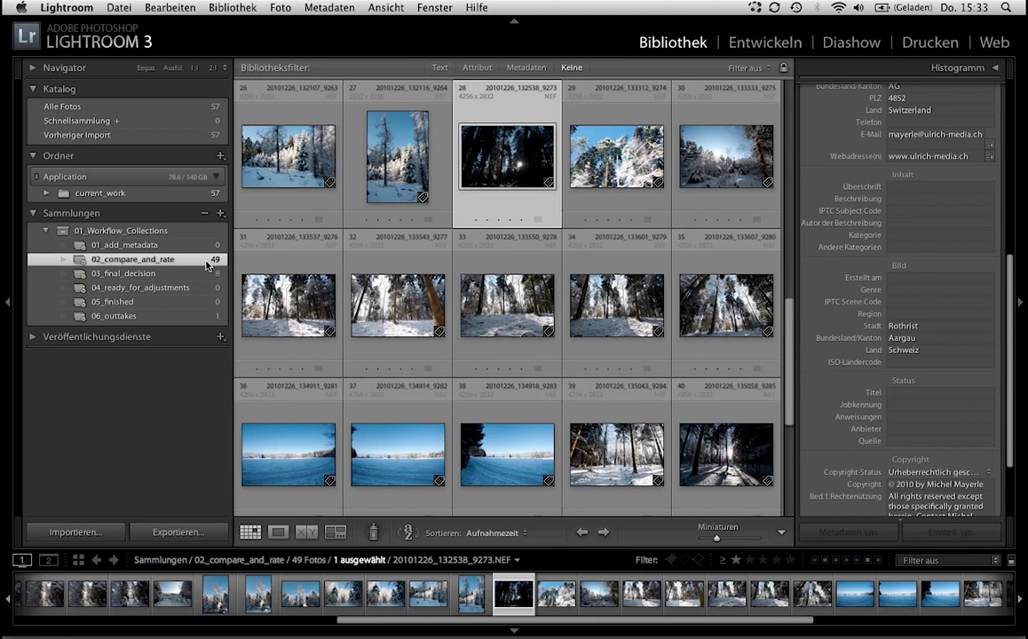
# Add the rule Markierungsstatus entspricht nicht abgelehnt to 02_compare_and_rate and save.
pyautogui.scroll(5, 267, 266)
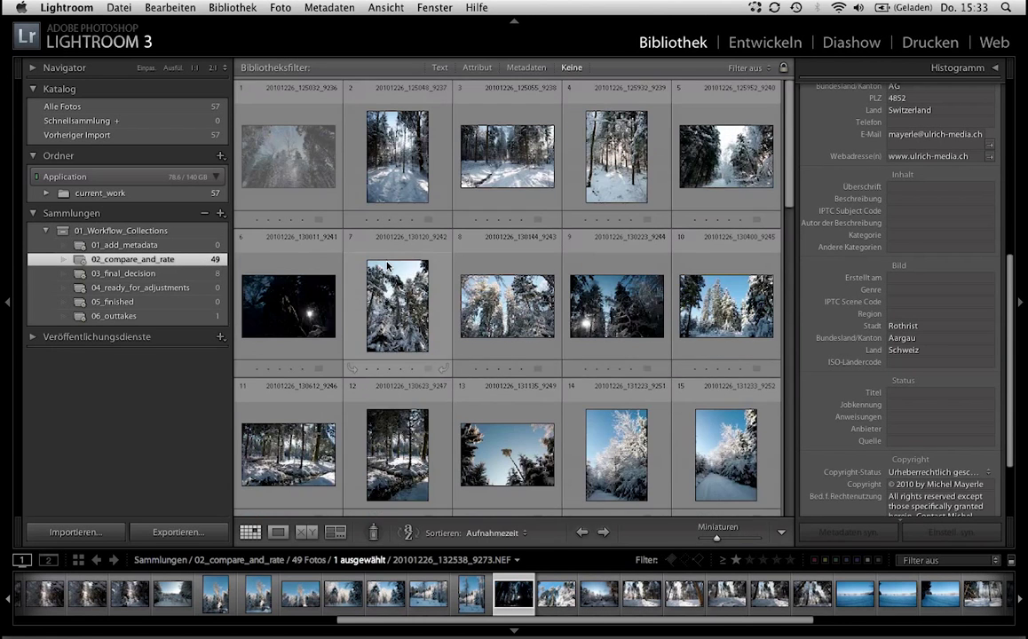
pyautogui.doubleClick(168, 259)
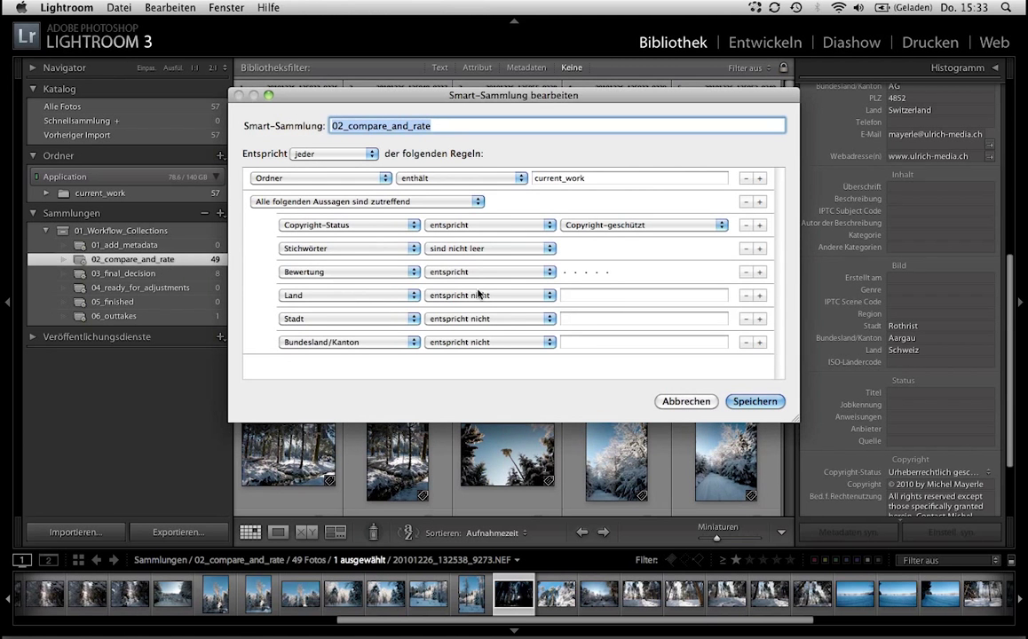
pyautogui.click(760, 343)
pyautogui.click(378, 367)
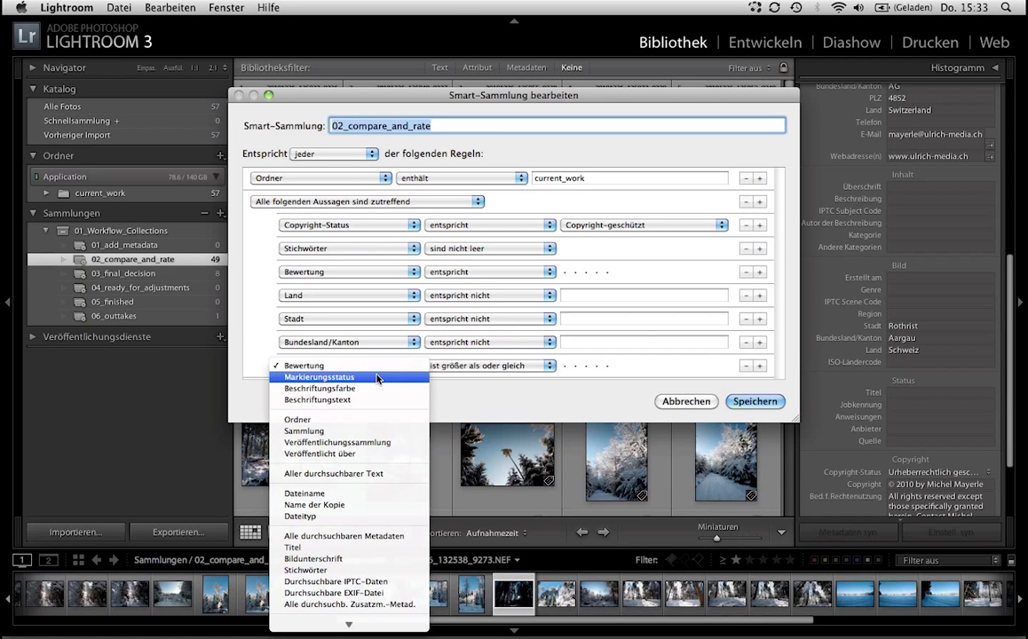
pyautogui.click(373, 378)
pyautogui.click(469, 365)
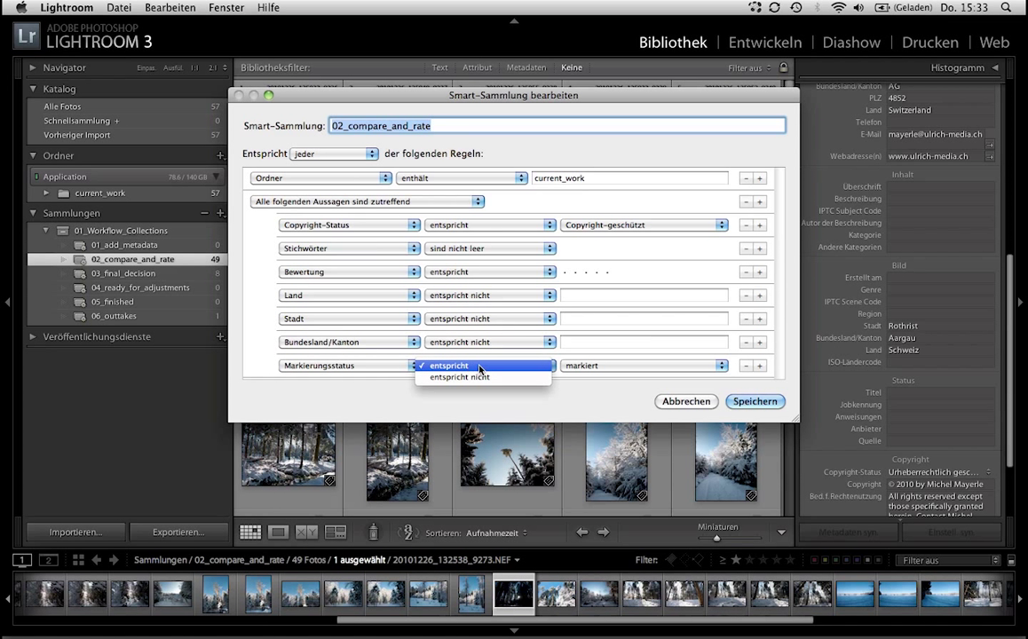
pyautogui.click(462, 378)
pyautogui.click(584, 366)
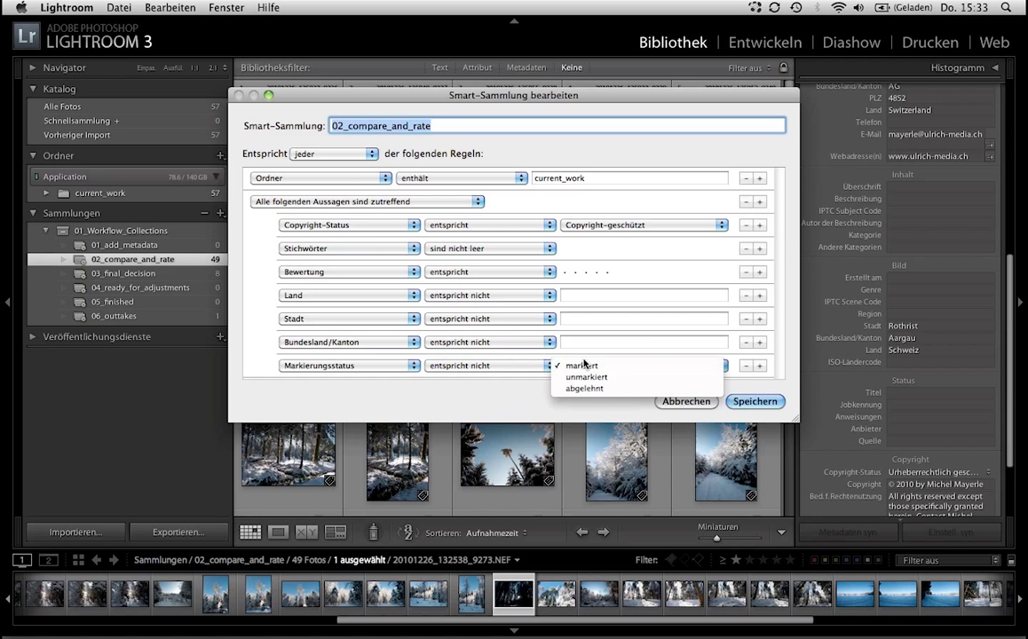
pyautogui.click(585, 388)
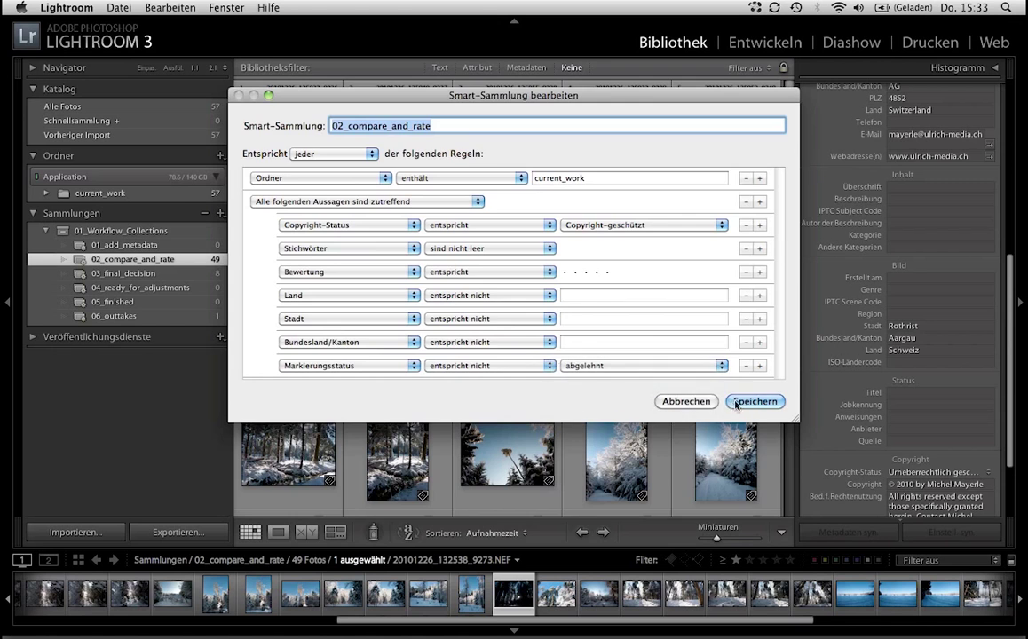
pyautogui.click(755, 402)
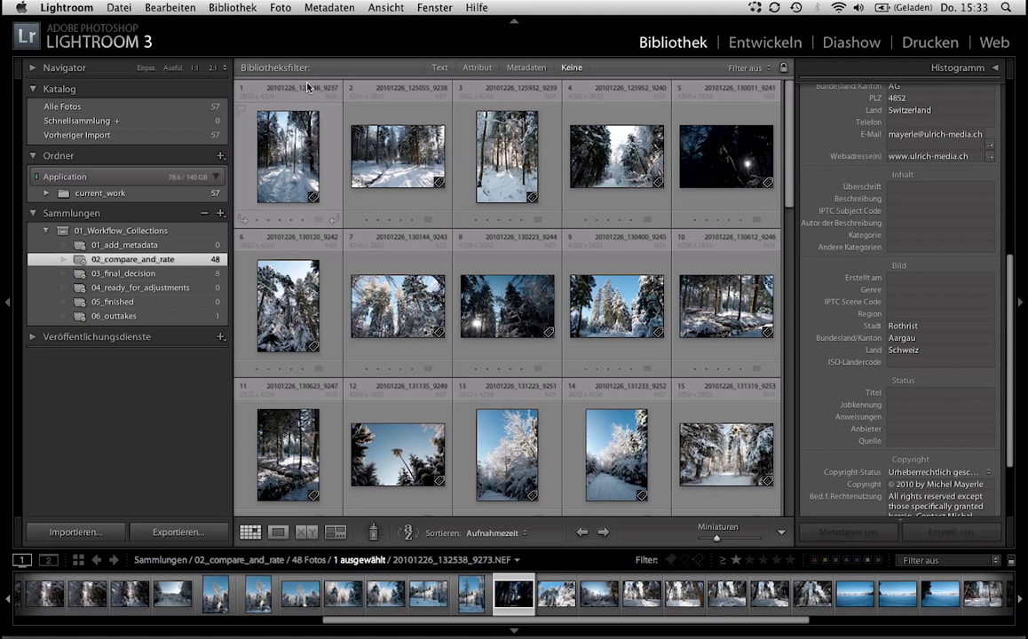
# Give photos 38, 39, 43 and 44 a one-star rating.
pyautogui.scroll(-5, 470, 277)
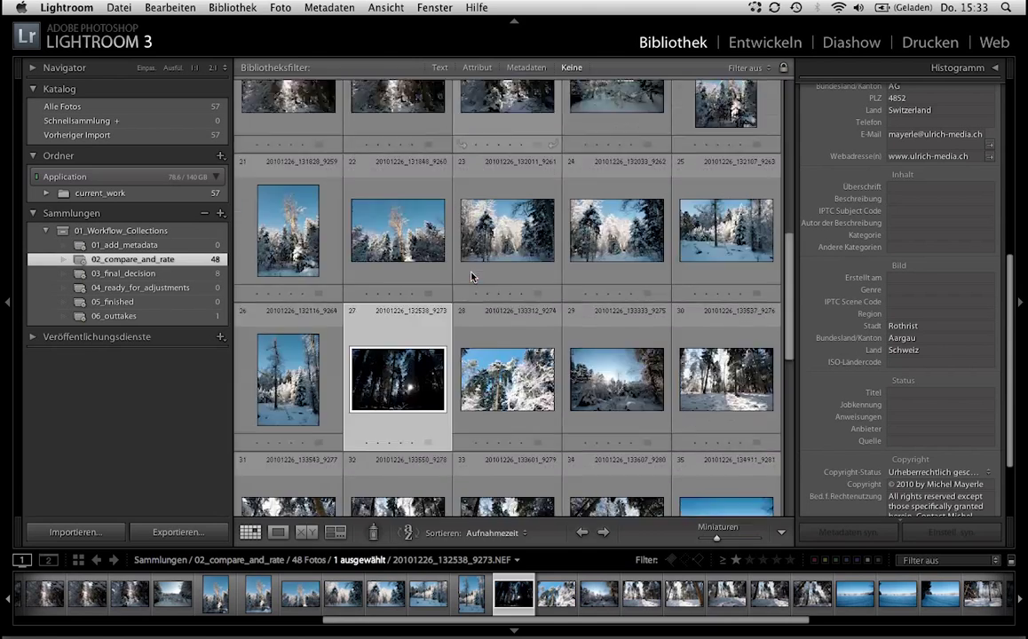
pyautogui.scroll(-5, 472, 277)
pyautogui.scroll(2, 472, 276)
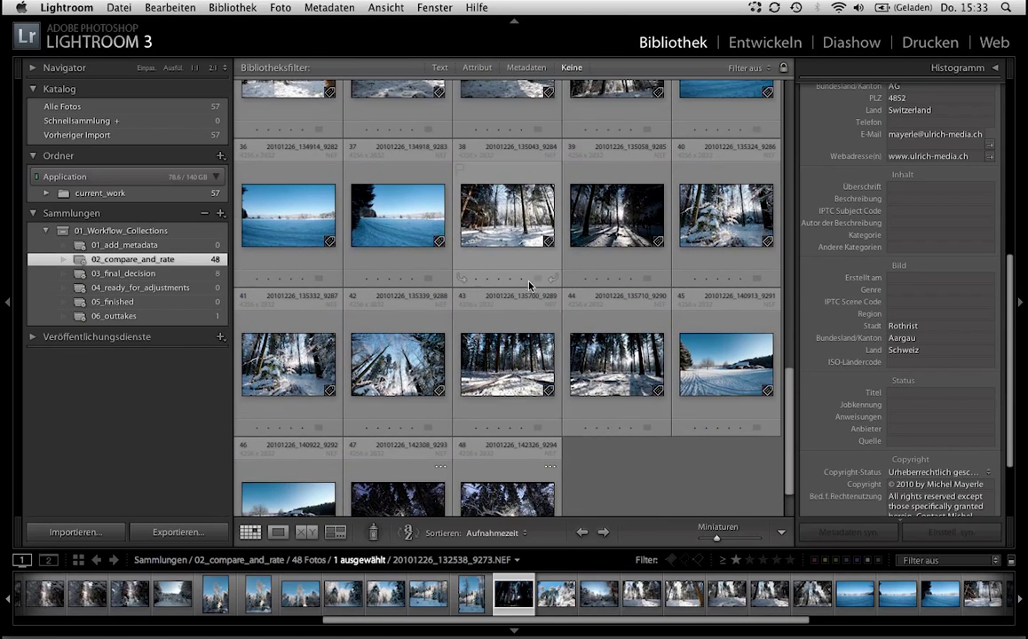
pyautogui.click(516, 233)
pyautogui.hotkey('shift', 'Right')
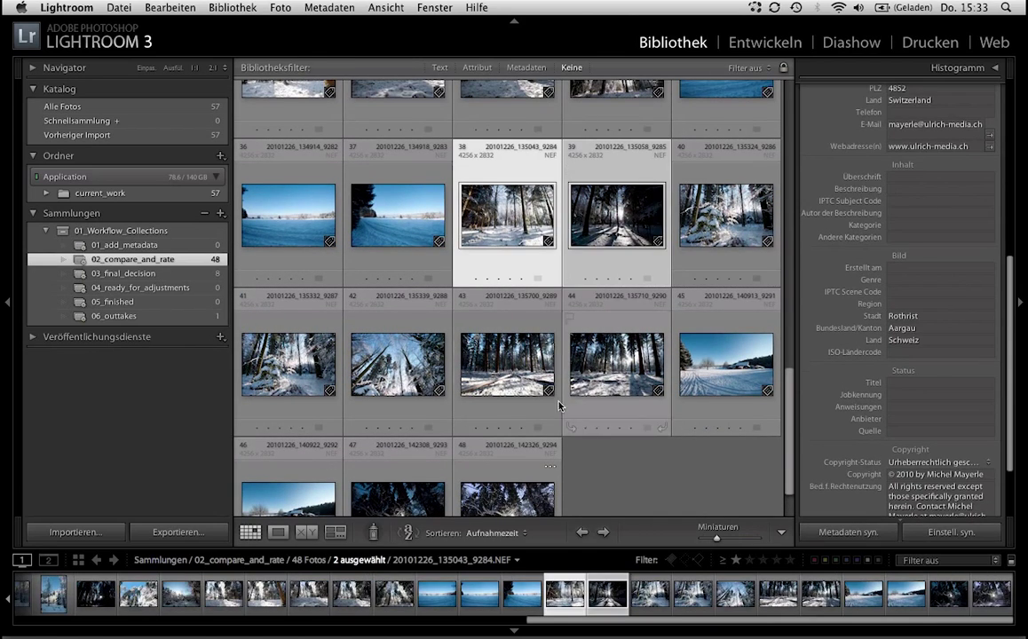
pyautogui.keyDown('super'); pyautogui.click(512, 372); pyautogui.keyUp('super')
pyautogui.keyDown('super'); pyautogui.click(608, 373); pyautogui.keyUp('super')
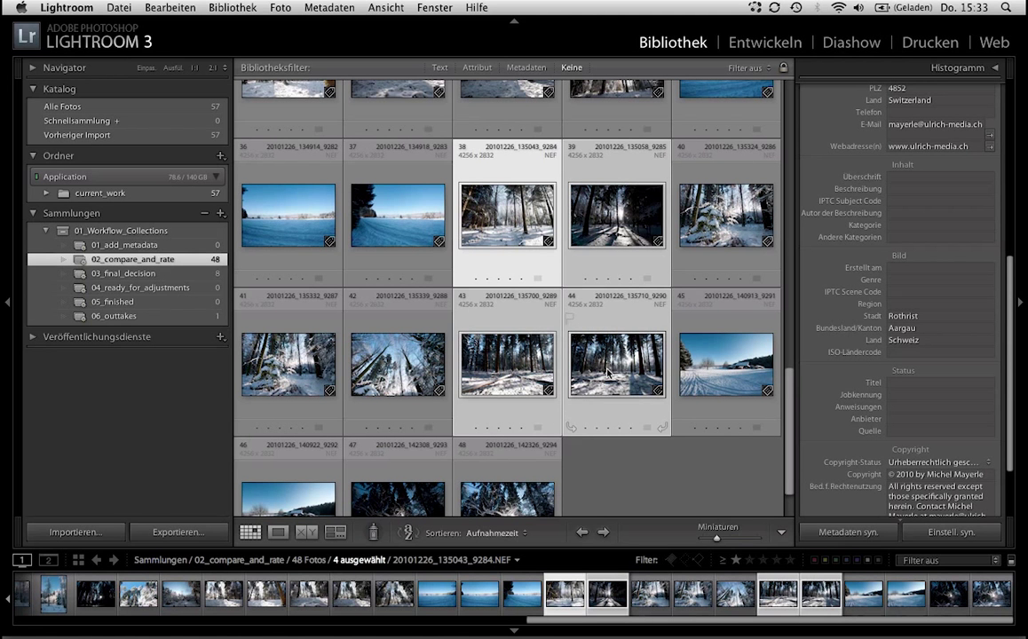
pyautogui.press('1')
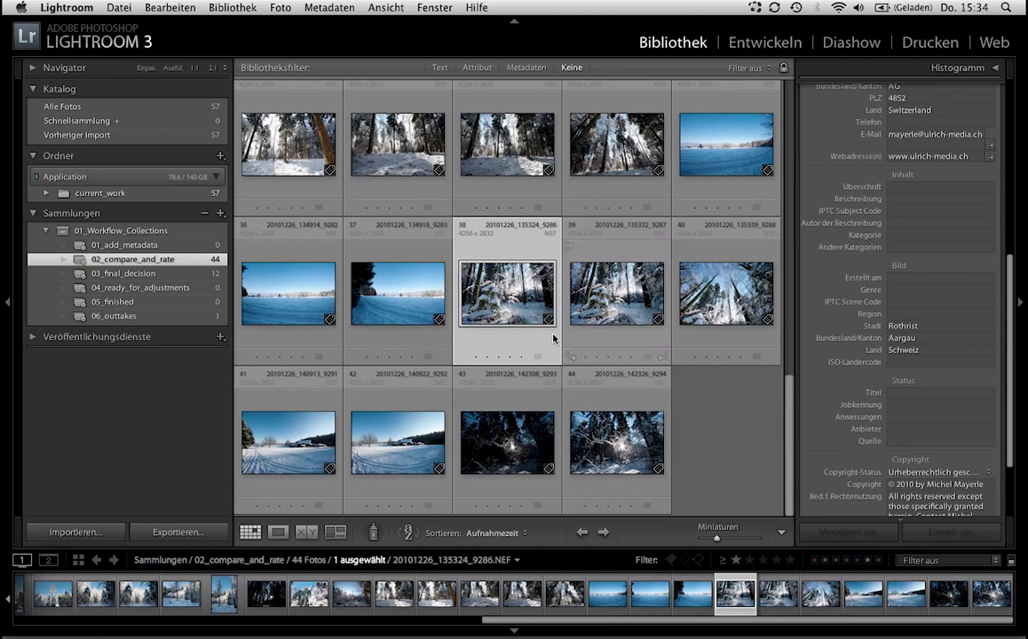
pyautogui.scroll(10, 444, 298)
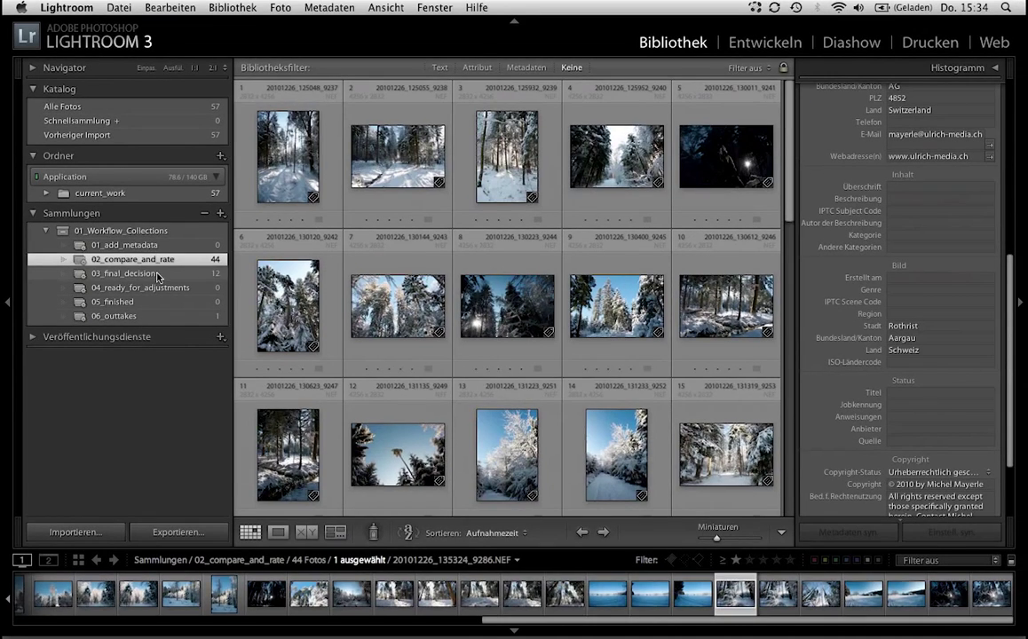
# Open 03_final_decision and select the backlit forest photos 3 through 8.
pyautogui.click(158, 275)
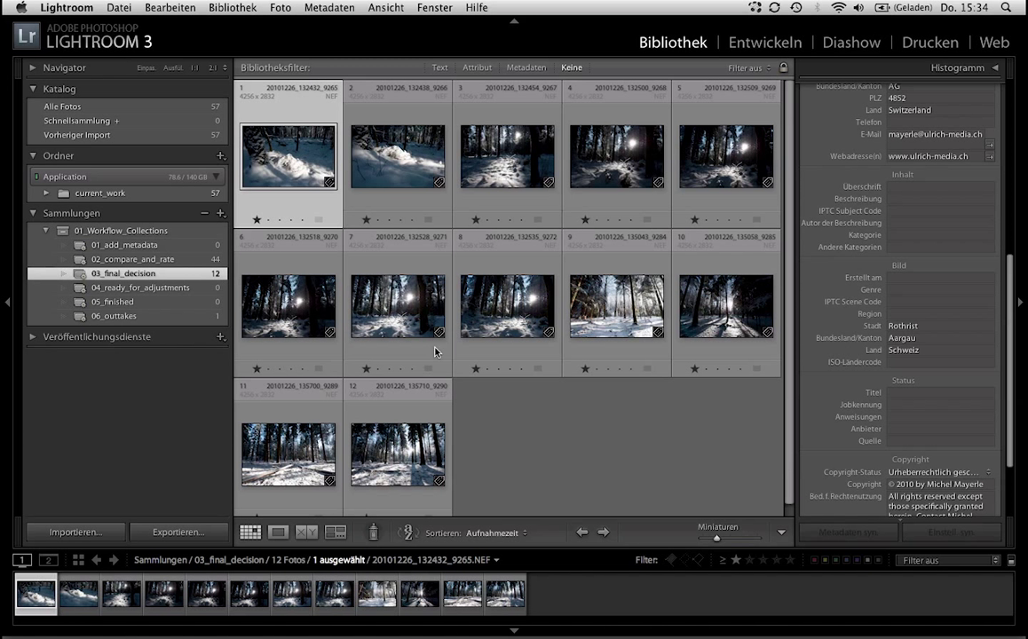
pyautogui.moveTo(397, 302)
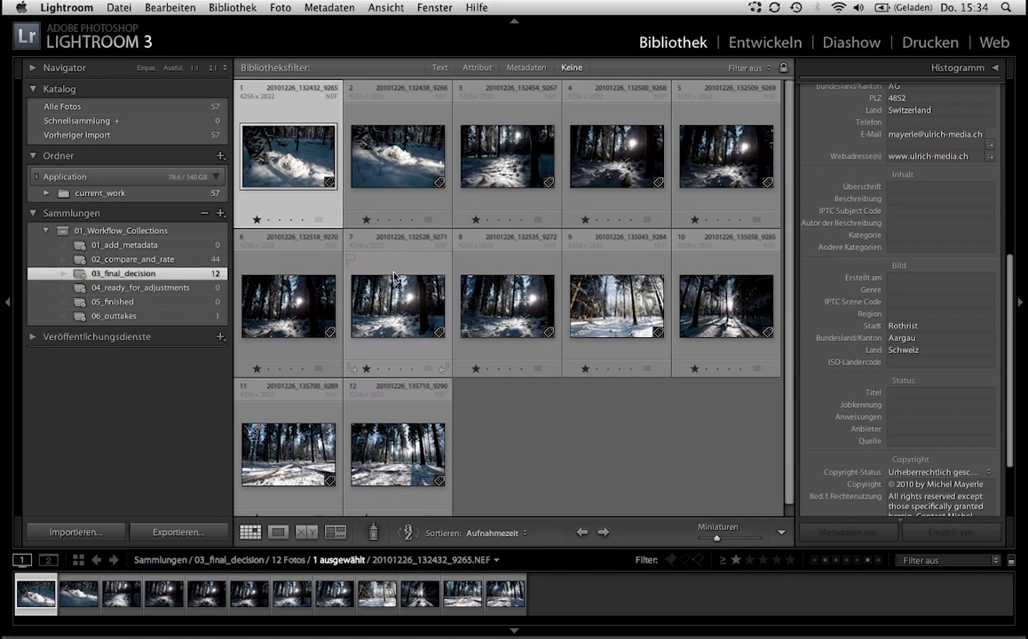
pyautogui.click(454, 149)
pyautogui.keyDown('shift'); pyautogui.click(507, 282); pyautogui.keyUp('shift')
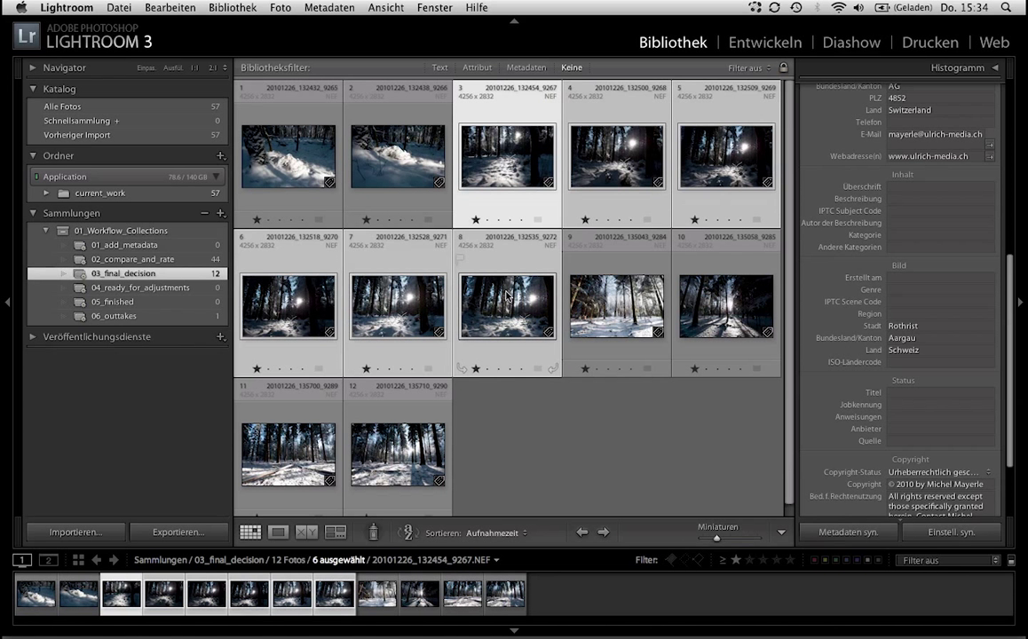
# Compare photos 3–8 in Survey view with panels hidden and clear the bottom-middle shot's rating.
pyautogui.press('n')
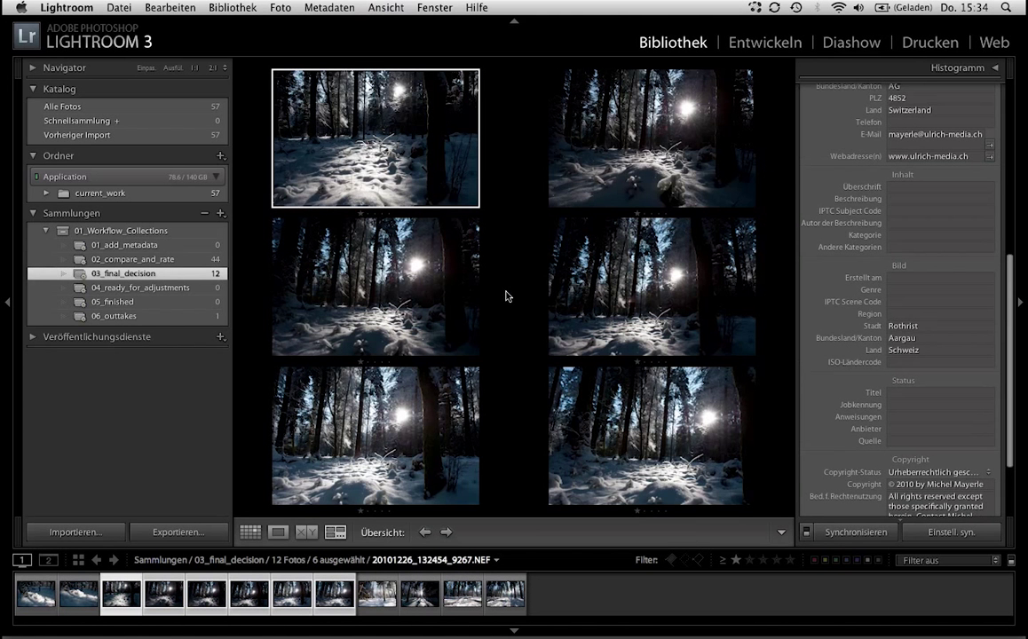
pyautogui.press('Tab')
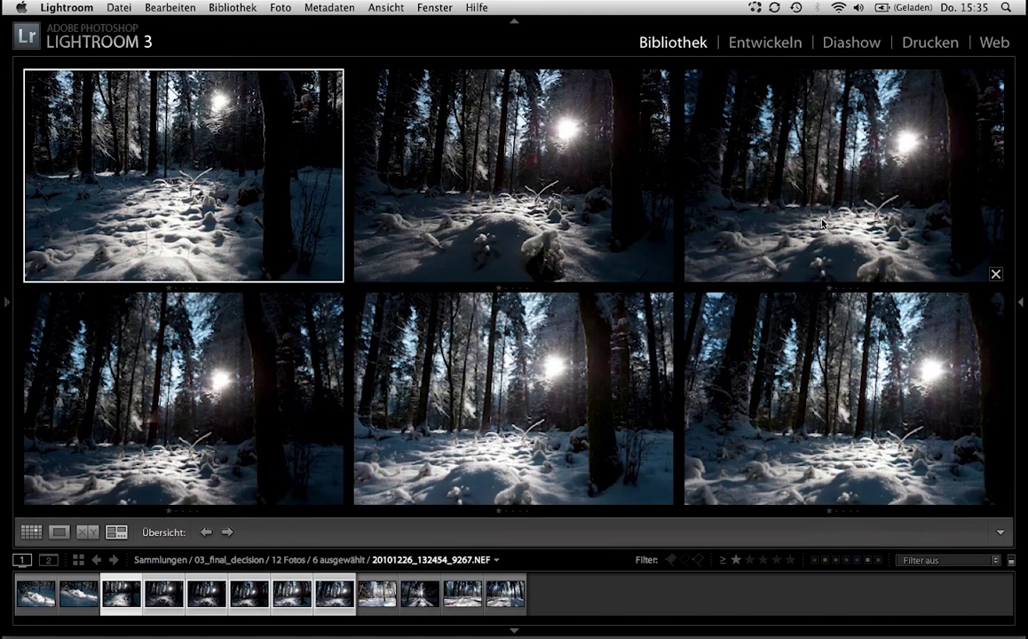
pyautogui.click(504, 350)
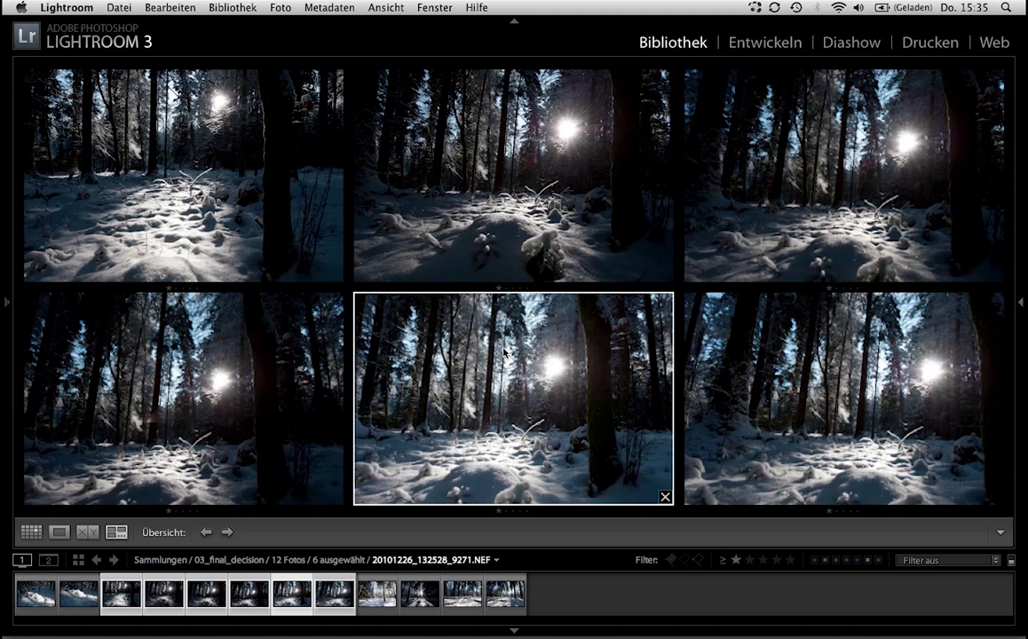
pyautogui.moveTo(184, 399)
pyautogui.press('0')
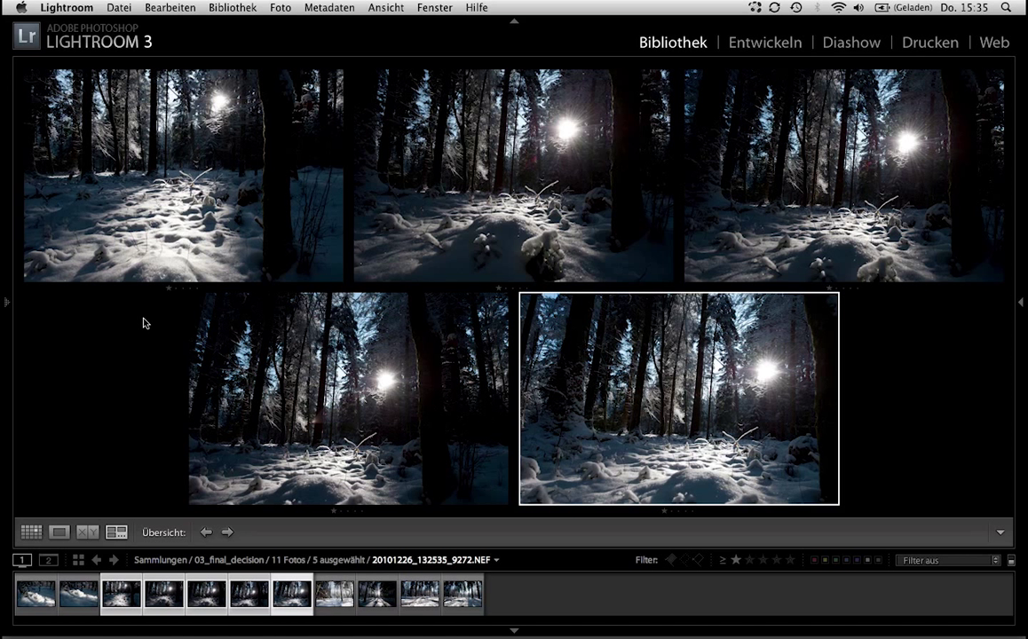
# Mark the two strongest backlit shots as picks.
pyautogui.click(304, 249)
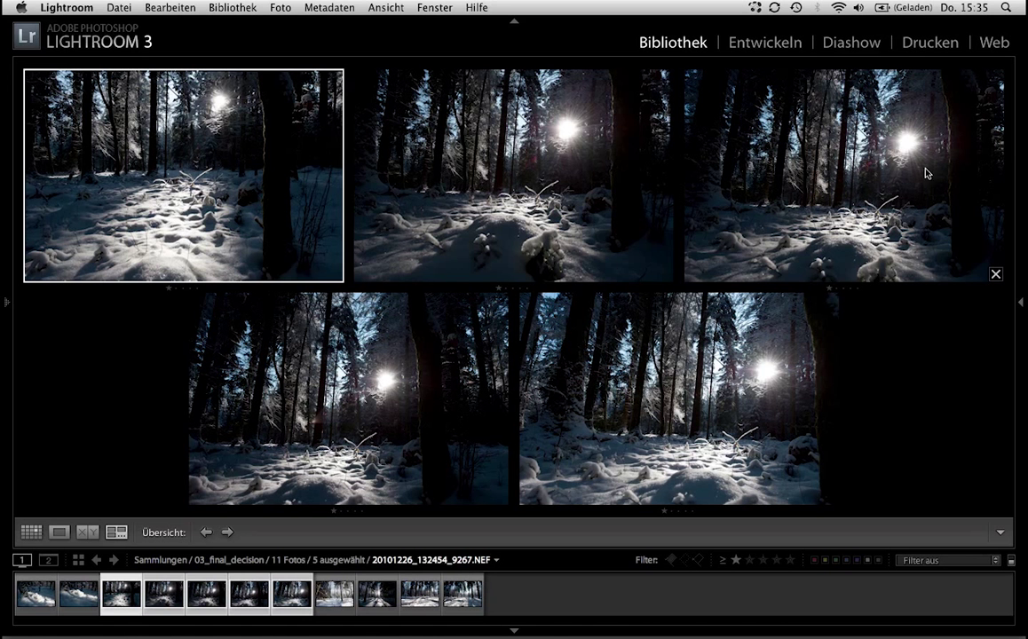
pyautogui.click(787, 175)
pyautogui.click(213, 204)
pyautogui.press('x')
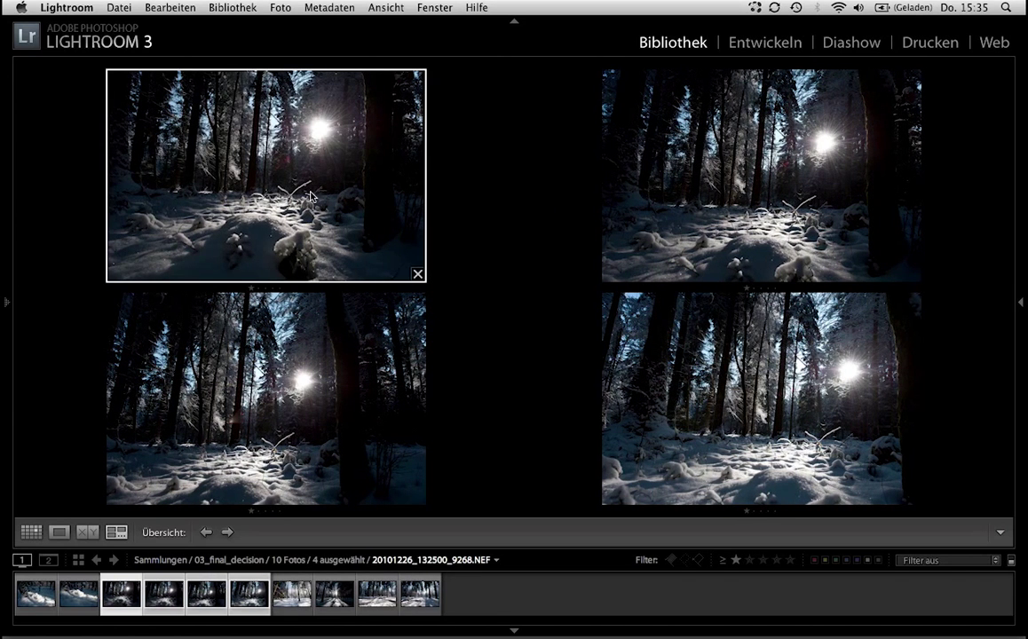
pyautogui.moveTo(267, 176)
pyautogui.press('p')
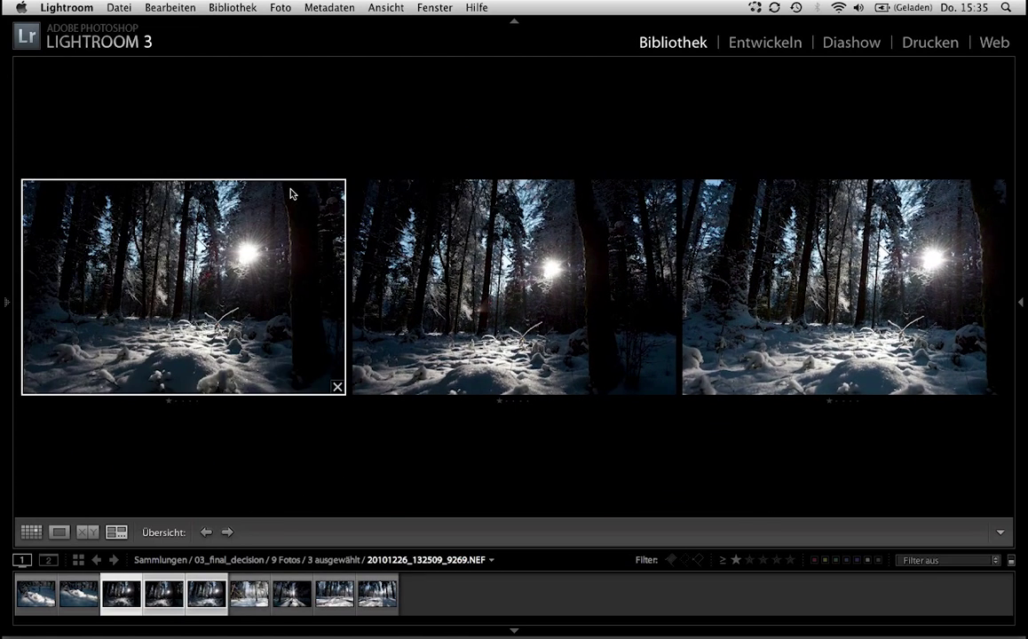
# Return to Grid with side panels shown and view 04_ready_for_adjustments with its two picks.
pyautogui.press('g')
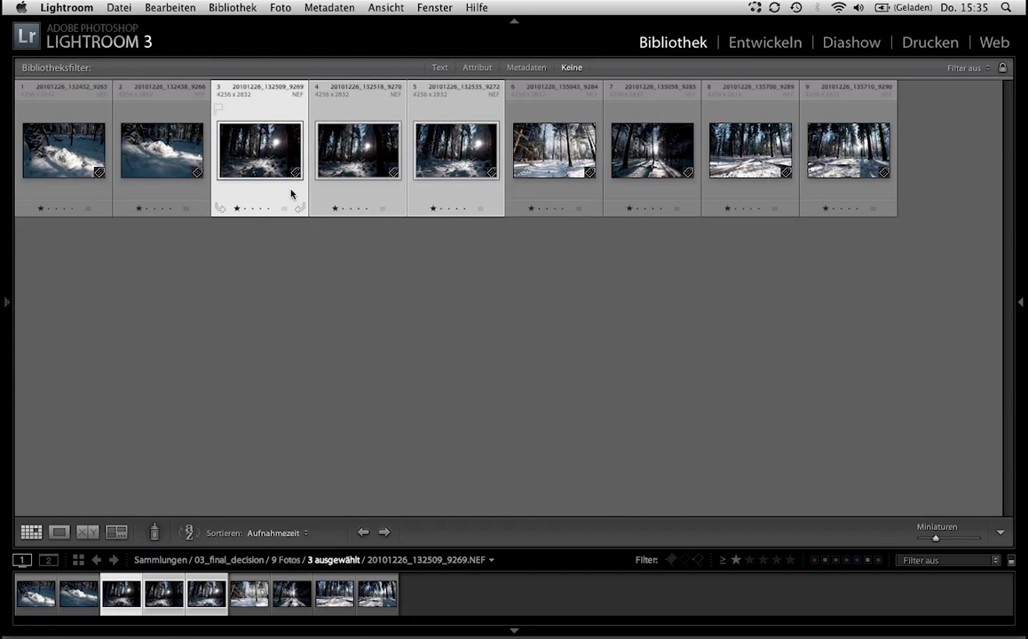
pyautogui.press('Tab')
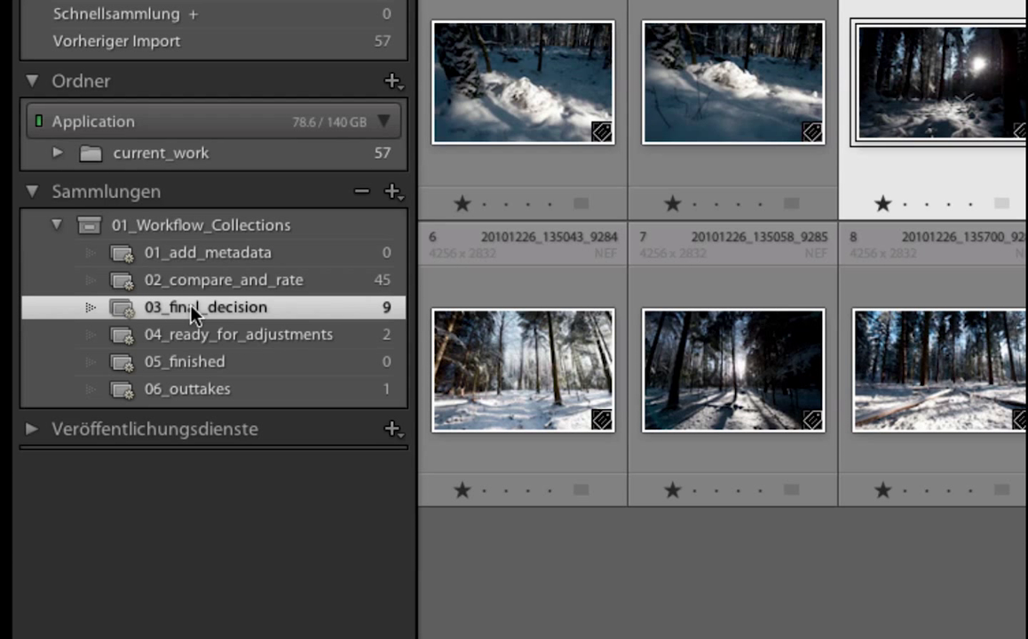
pyautogui.click(335, 335)
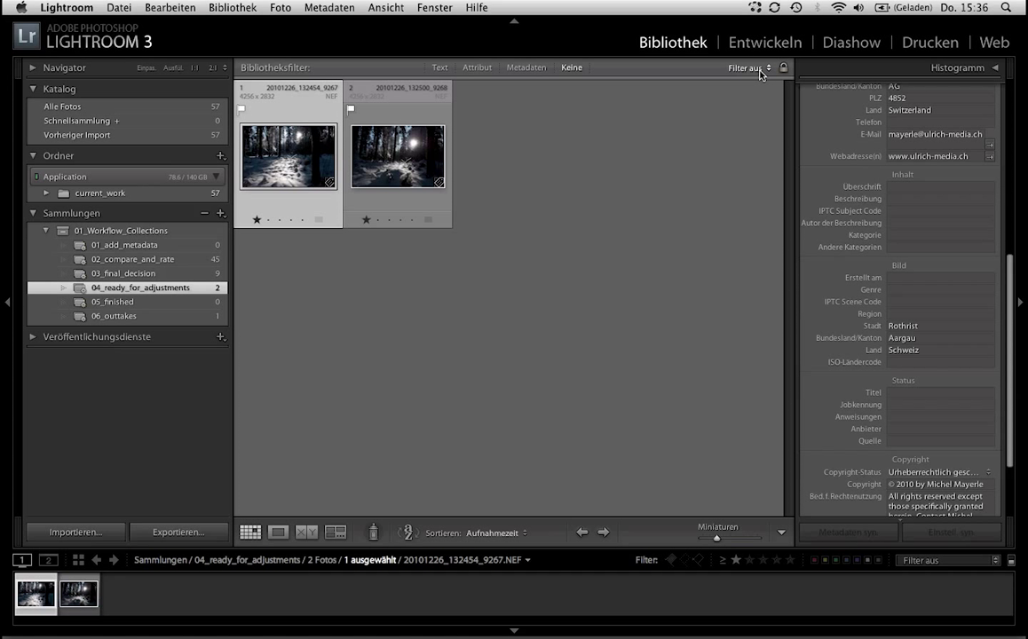
# Rate both photos in 04_ready_for_adjustments 2 stars and view them in 05_finished.
pyautogui.click(632, 196)
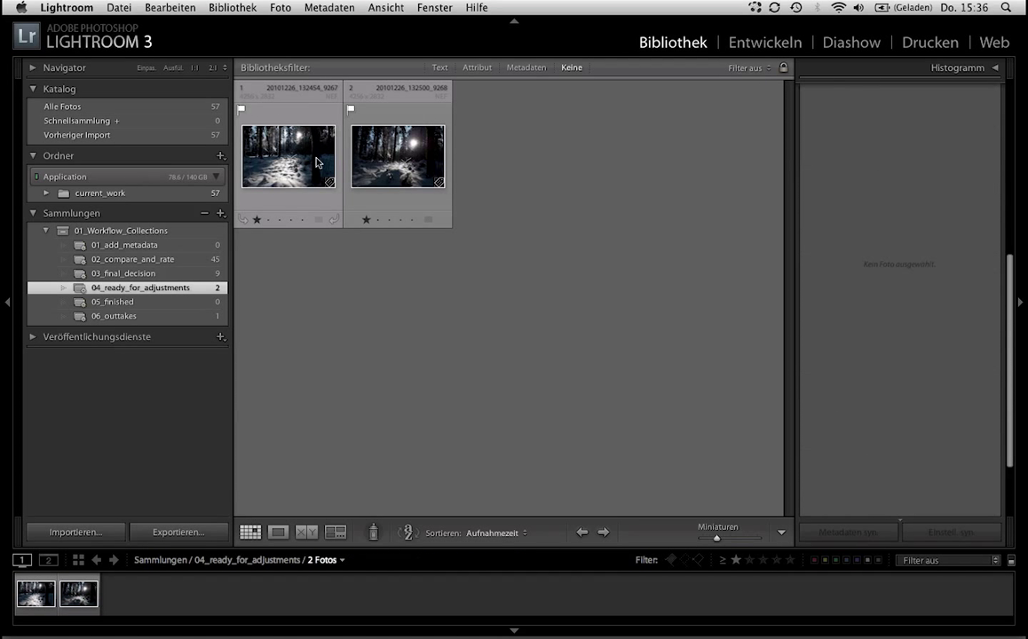
pyautogui.rightClick(386, 161)
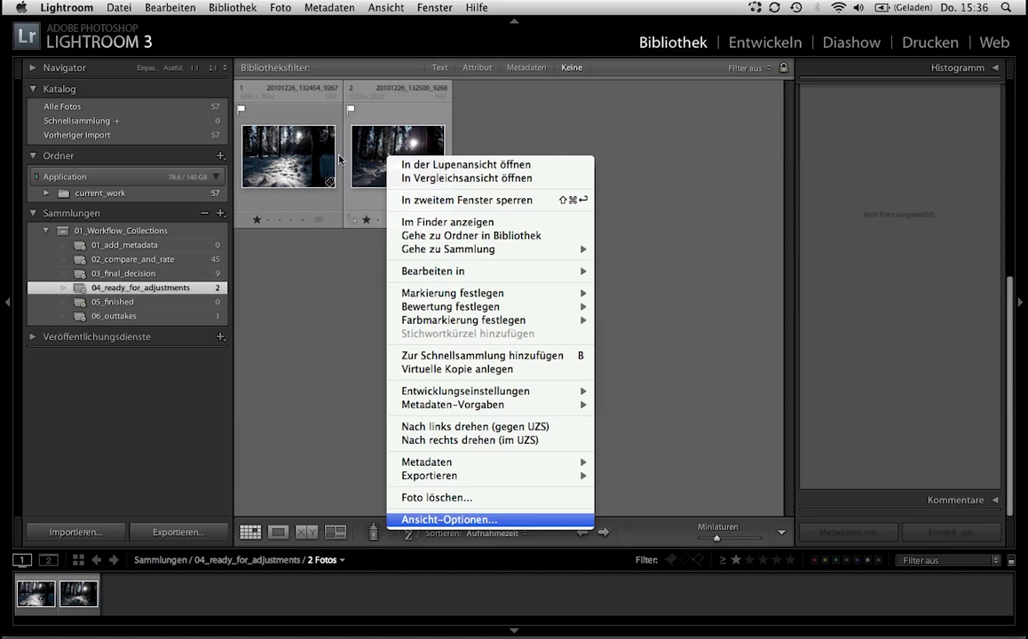
pyautogui.click(389, 158)
pyautogui.press('super+a')
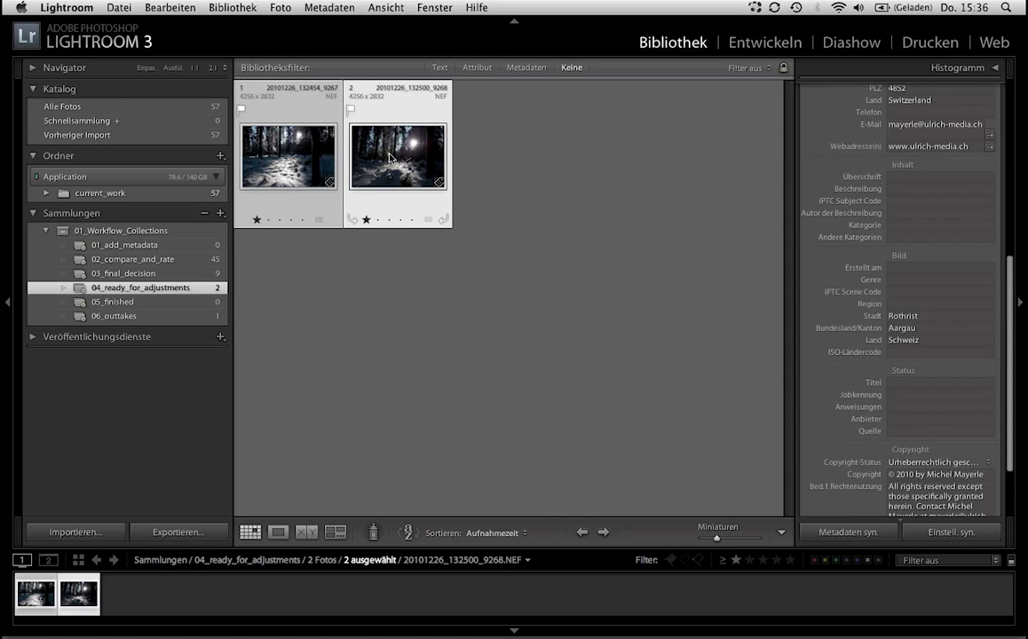
pyautogui.press('2')
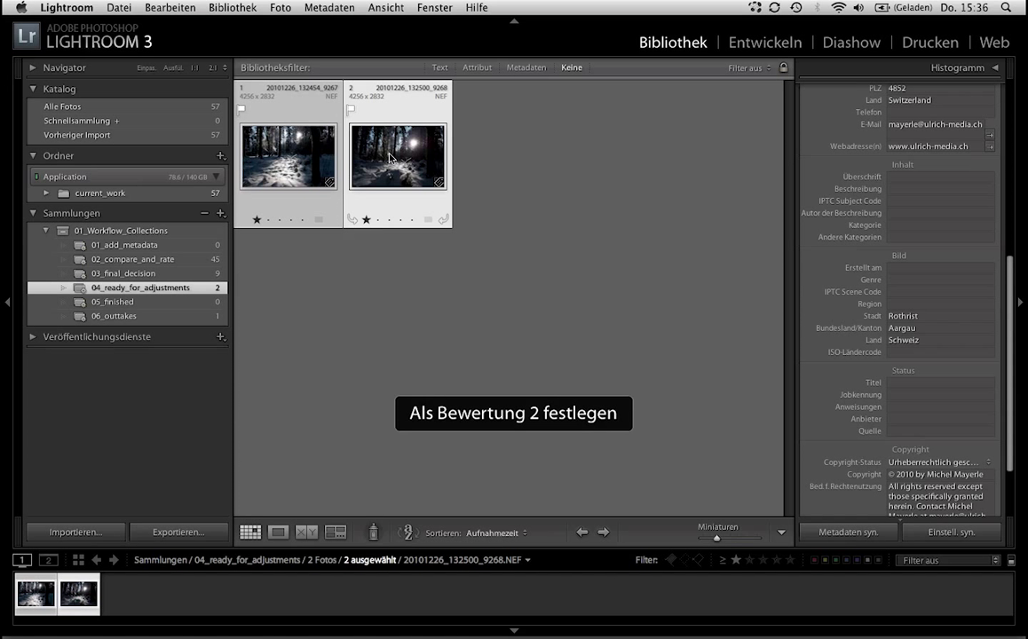
pyautogui.click(111, 302)
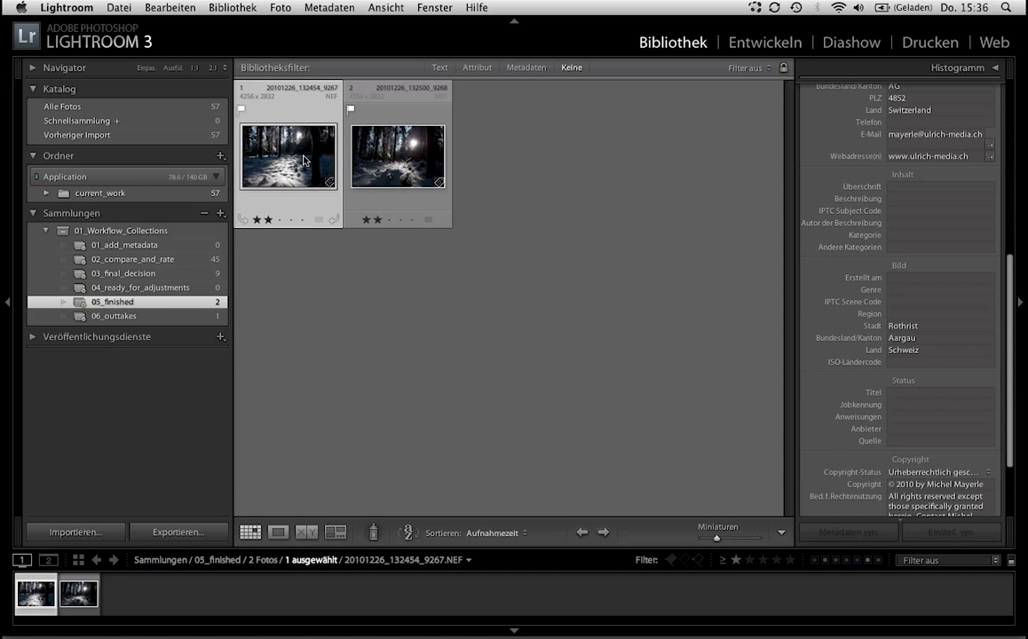
# Unflag both 2-star photos in 05_finished, then view the 06_outtakes collection.
pyautogui.keyDown('shift'); pyautogui.click(400, 129); pyautogui.keyUp('shift')
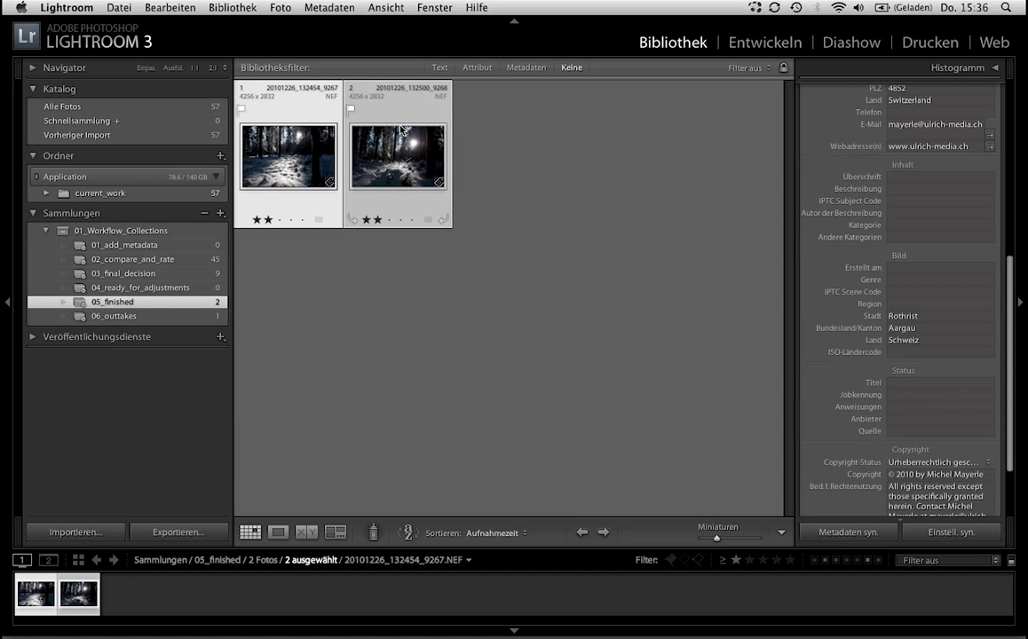
pyautogui.press('u')
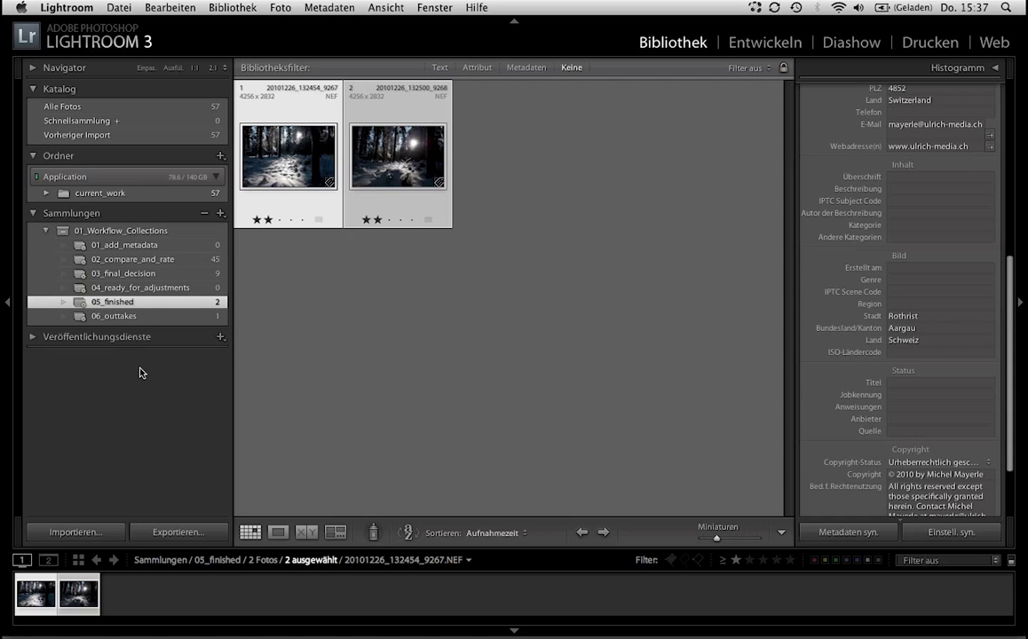
pyautogui.click(133, 316)
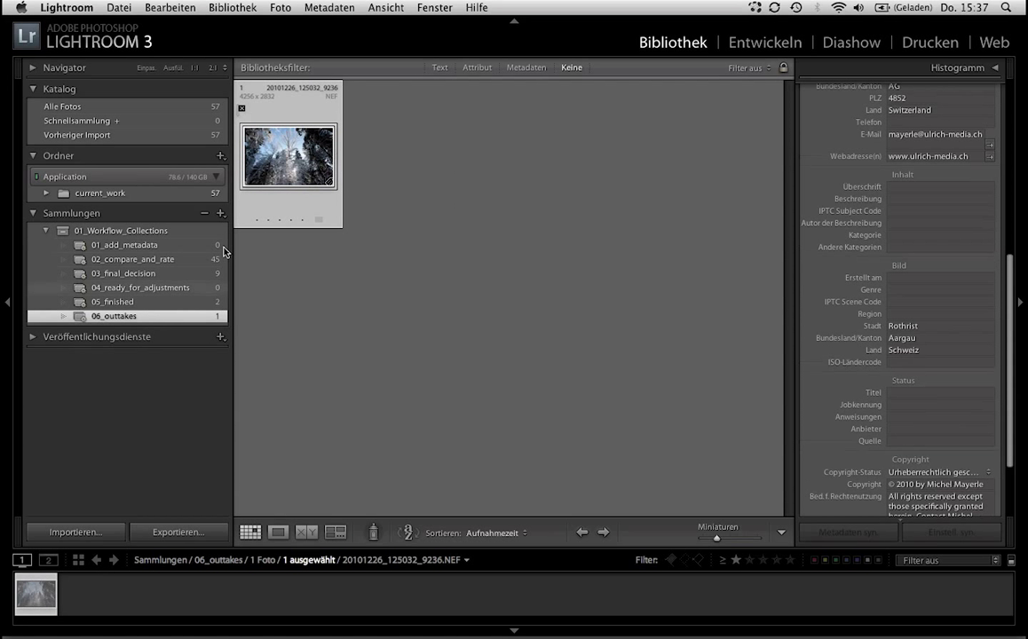
pyautogui.moveTo(271, 169)
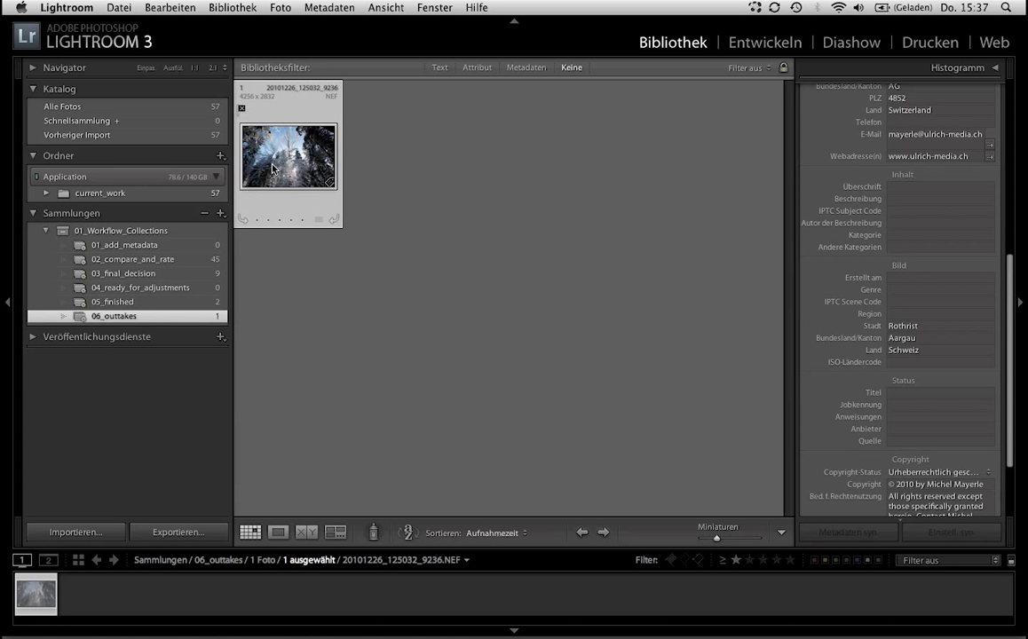
# From the current_work folder, delete the rejected photo from disk, leaving 56 photos.
pyautogui.click(97, 193)
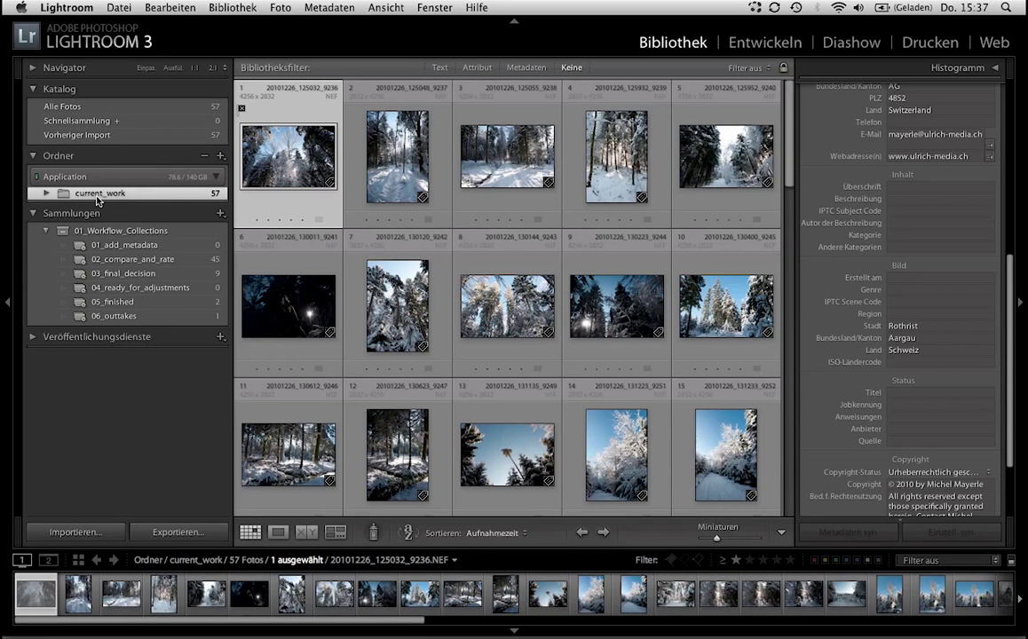
pyautogui.press('super+BackSpace')
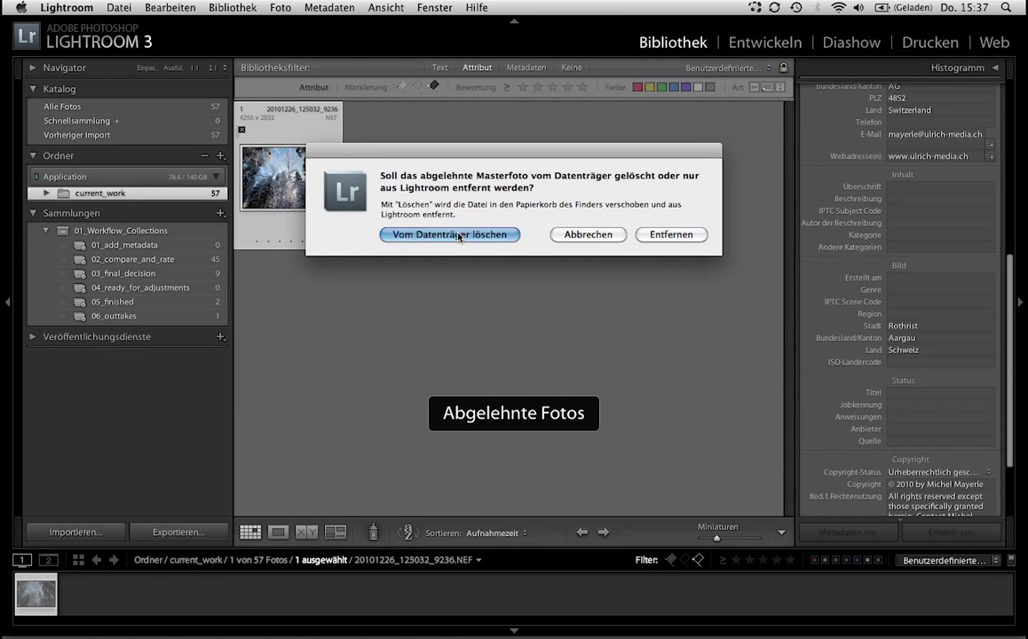
pyautogui.click(458, 236)
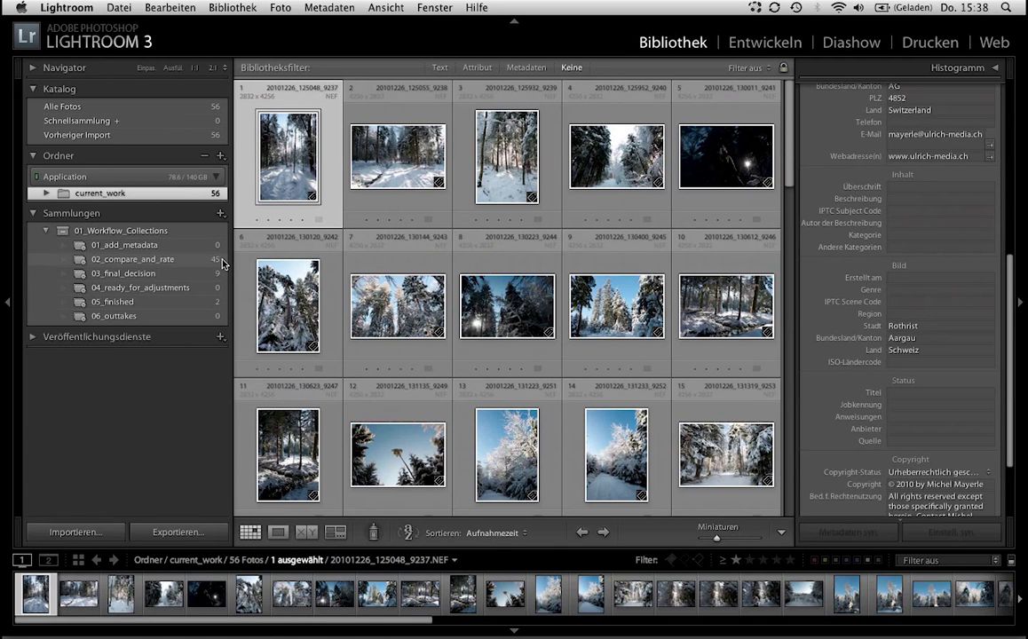
# Postpone the update notice and show the nine photos in 03_final_decision.
pyautogui.click(218, 260)
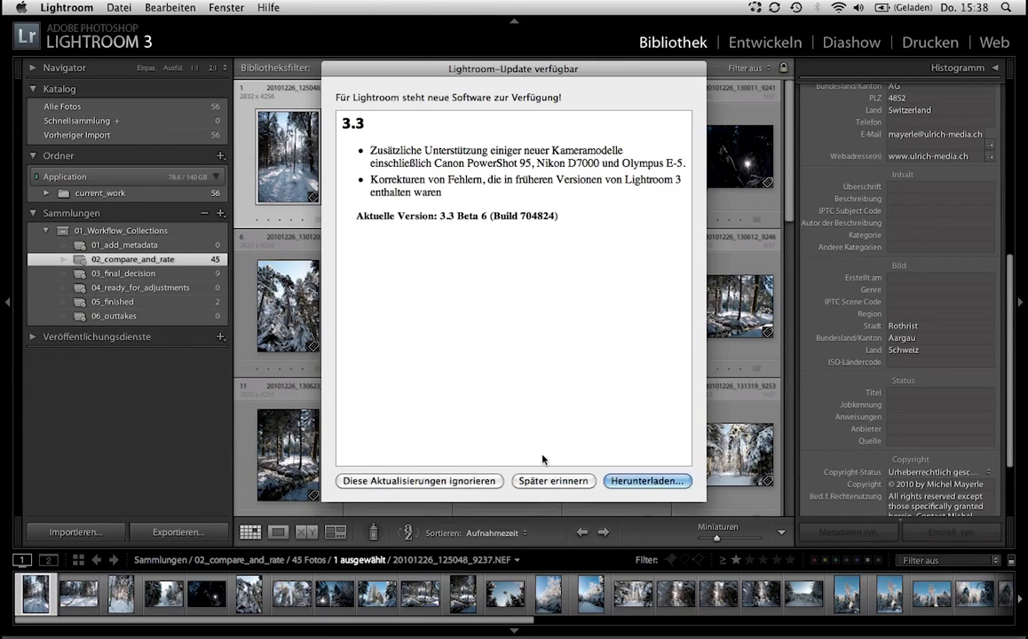
pyautogui.click(551, 482)
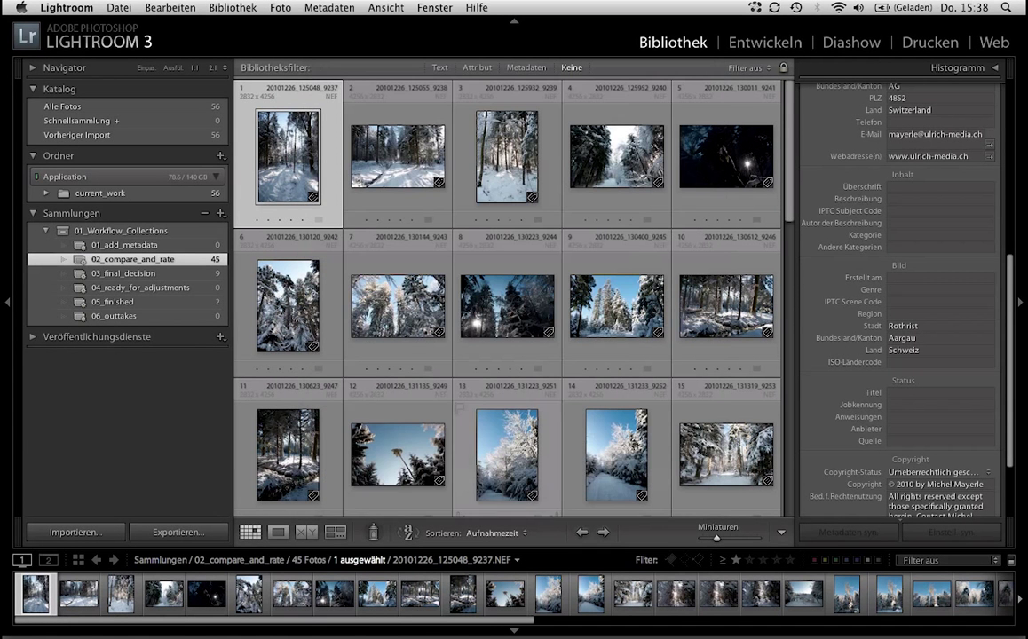
pyautogui.click(129, 274)
pyautogui.moveTo(727, 156)
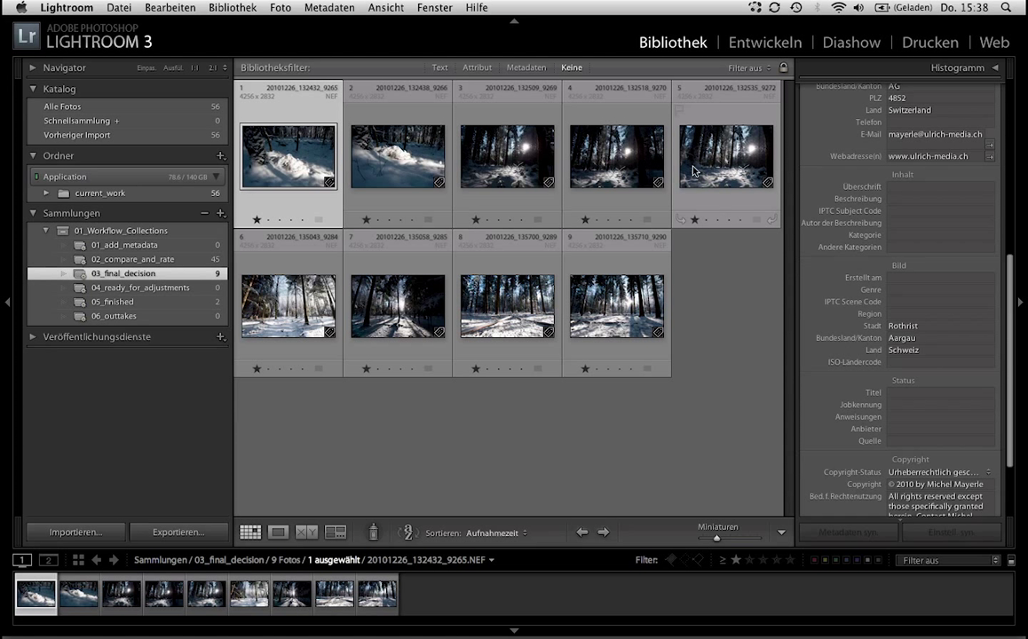
# Check that the 04_ready_for_adjustments collection now holds 0 photos.
pyautogui.click(142, 287)
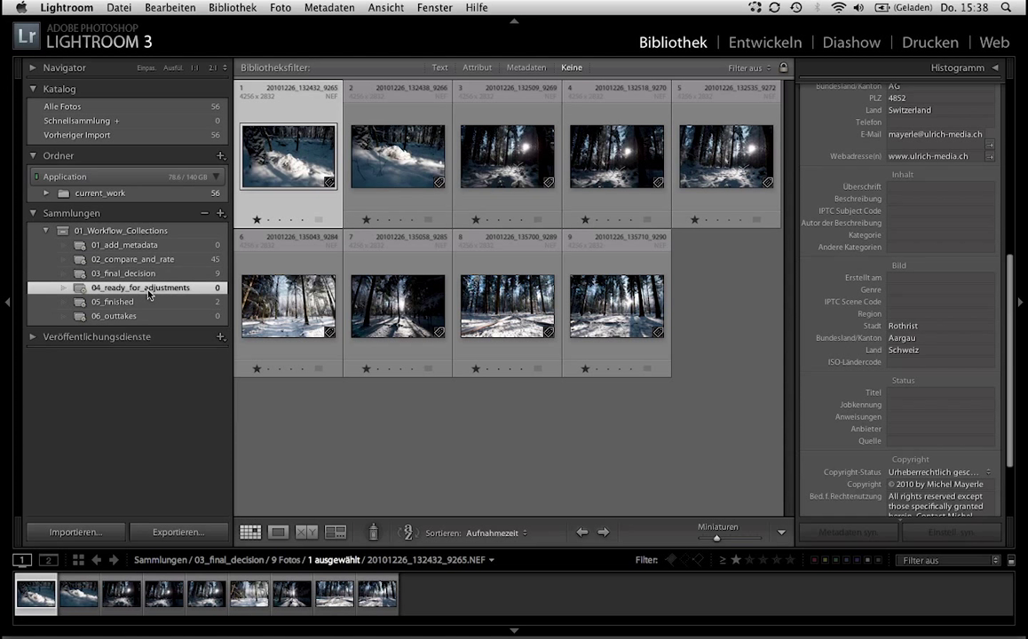